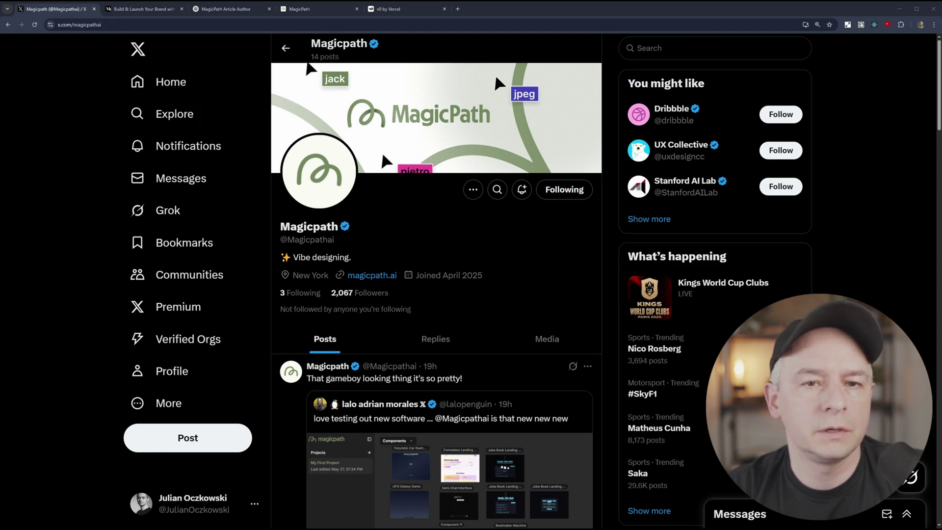
# Switch to the Medium MagicPath article and briefly highlight 'No Designer' in its headline.
pyautogui.hotkey('ctrl', 'Tab')
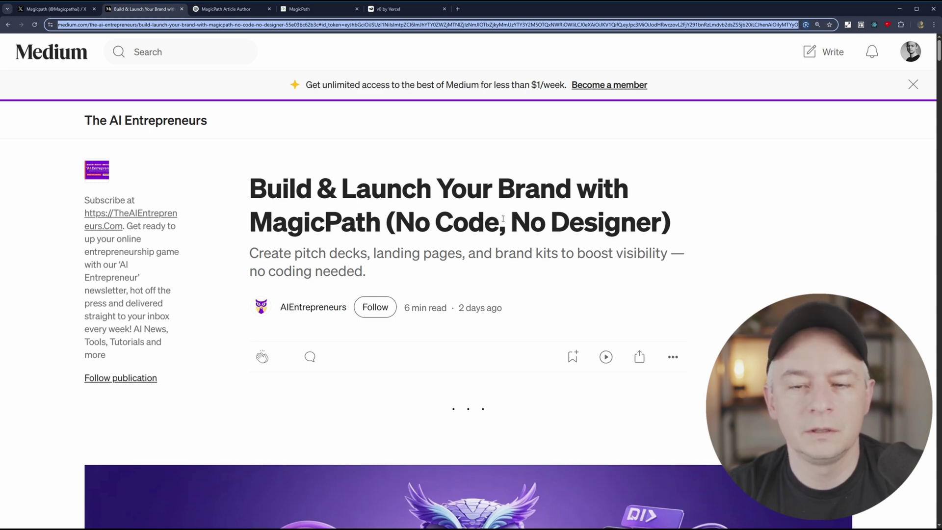
pyautogui.moveTo(510, 221); pyautogui.dragTo(662, 223)
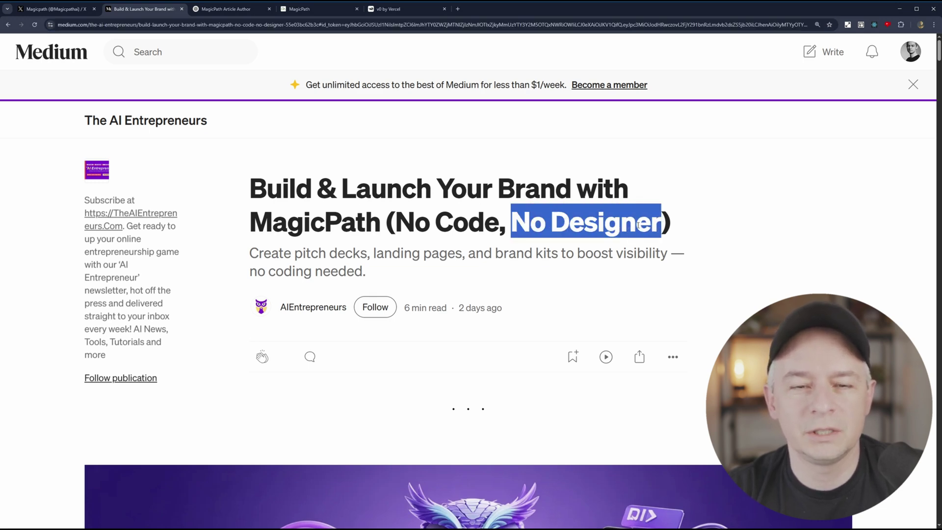
pyautogui.click(639, 225)
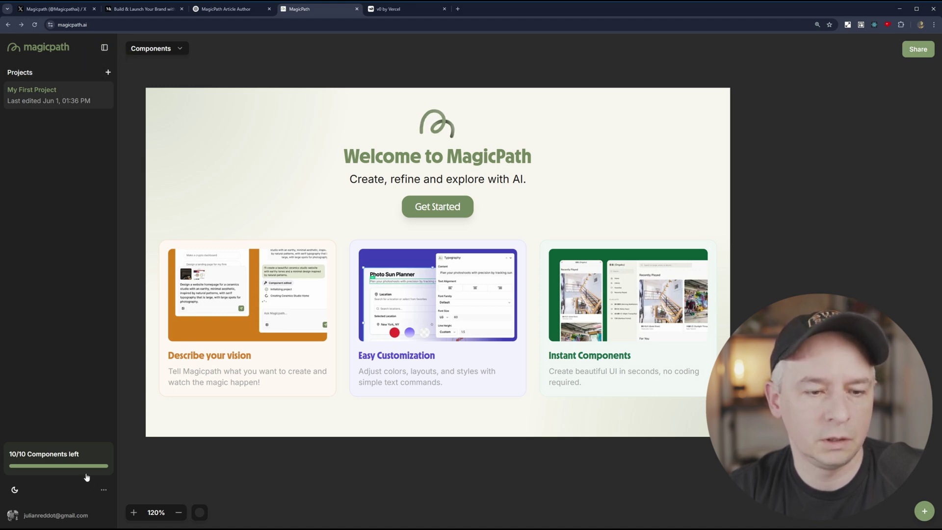
pyautogui.click(105, 47)
pyautogui.click(15, 46)
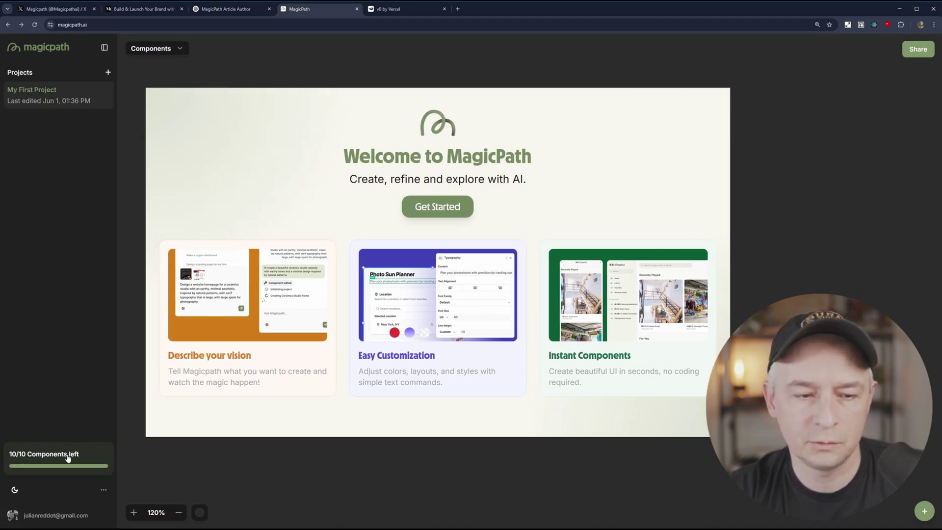
pyautogui.click(103, 490)
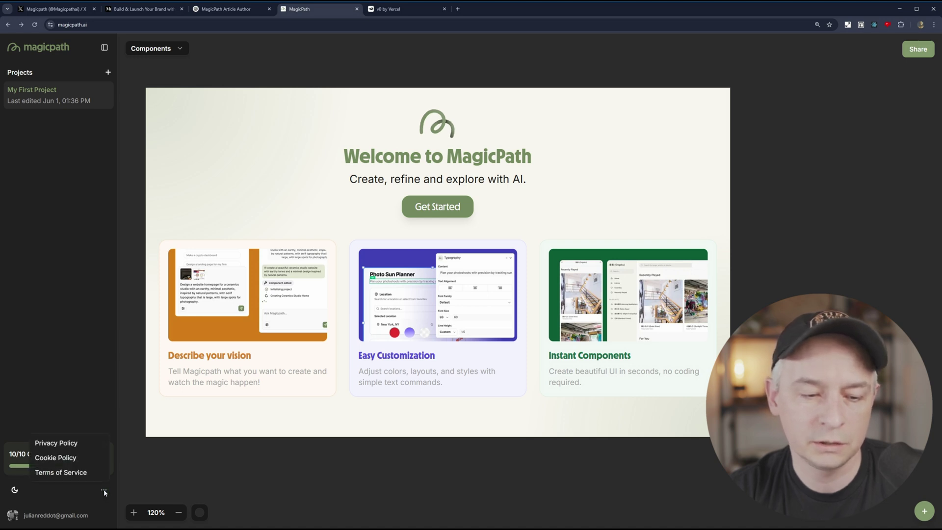
pyautogui.click(245, 477)
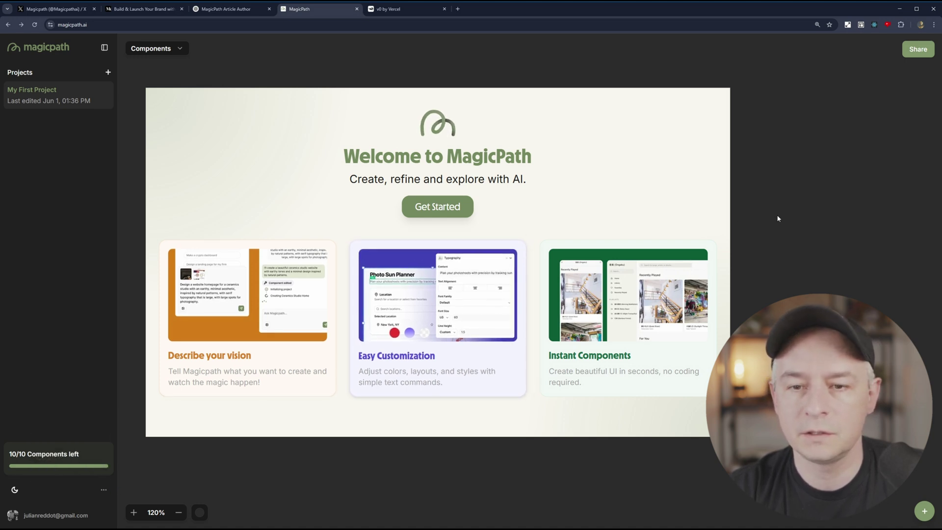
pyautogui.moveTo(791, 219); pyautogui.dragTo(764, 214)
pyautogui.click(179, 48)
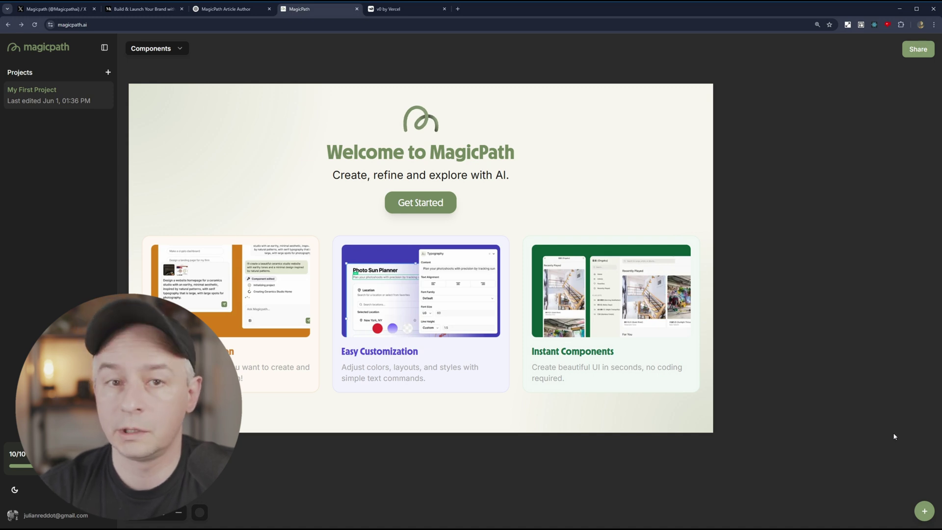
# Create a new blank Component 1 in My First Project.
pyautogui.click(924, 512)
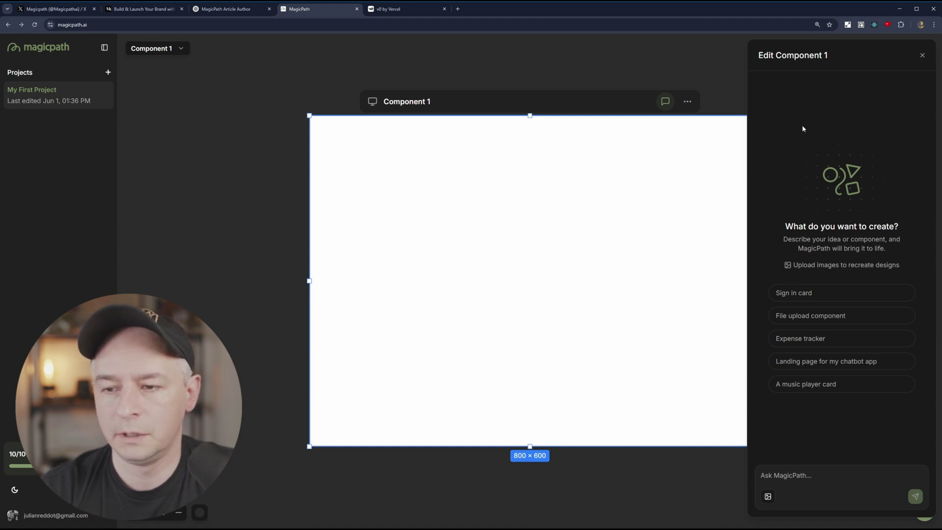
pyautogui.click(498, 72)
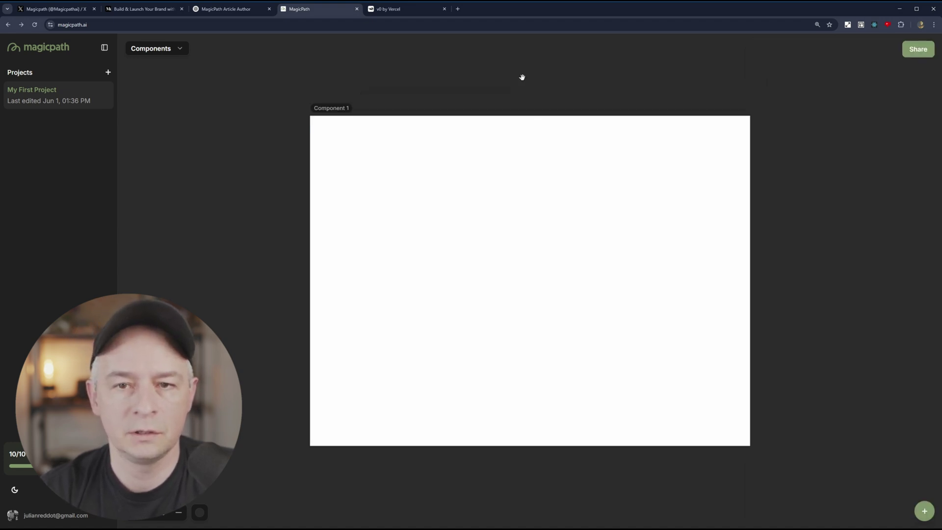
pyautogui.moveTo(525, 77); pyautogui.dragTo(384, 74)
# Select Component 1, open and dismiss its edit chat, and reset the zoom to 83%.
pyautogui.click(192, 85)
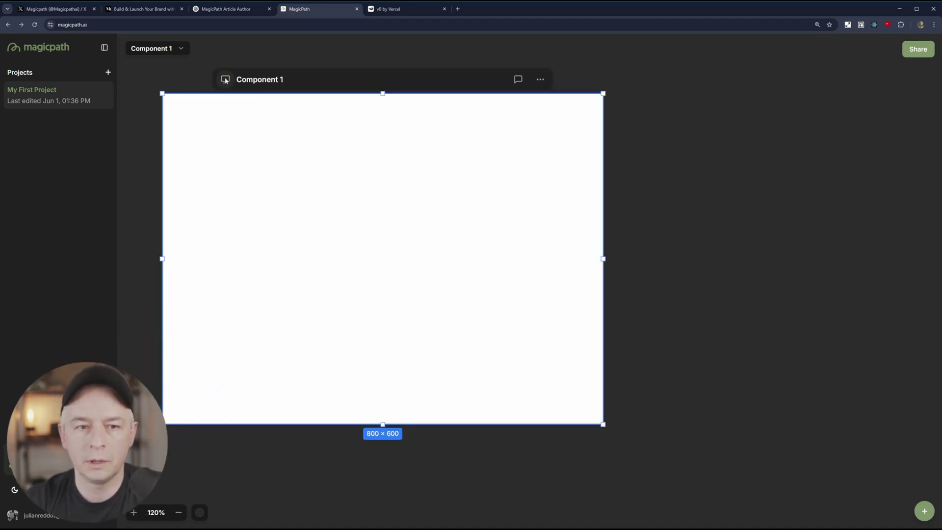
pyautogui.click(518, 80)
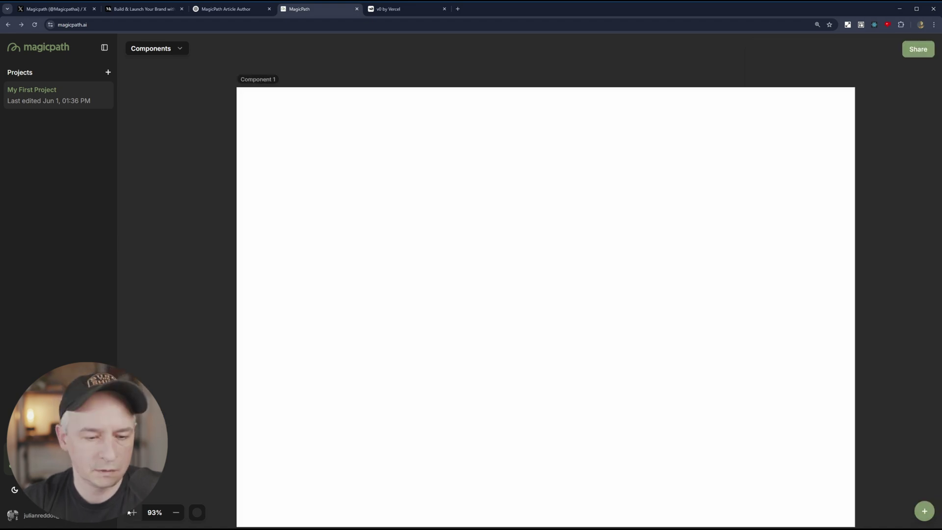
pyautogui.press('Escape')
pyautogui.moveTo(484, 80); pyautogui.dragTo(365, 78)
pyautogui.hotkey('ctrl', '+')
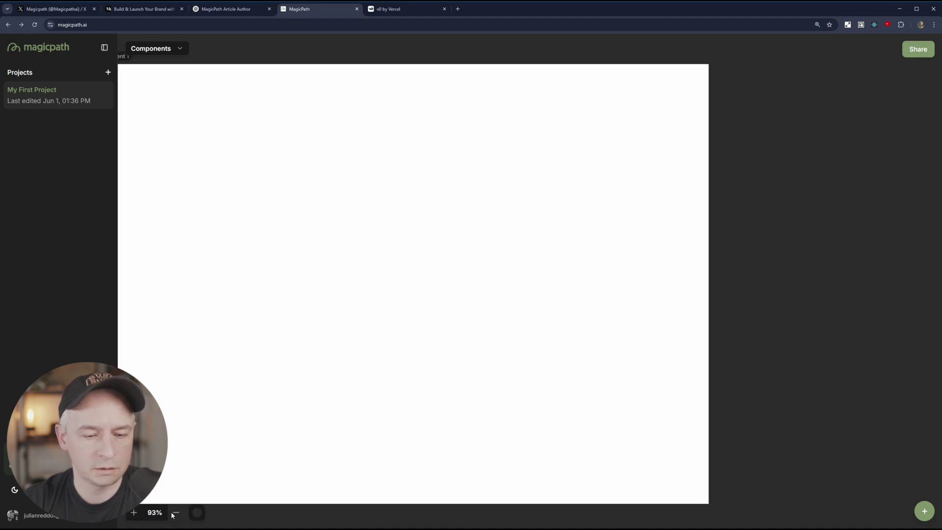
pyautogui.hotkey('ctrl', '-')
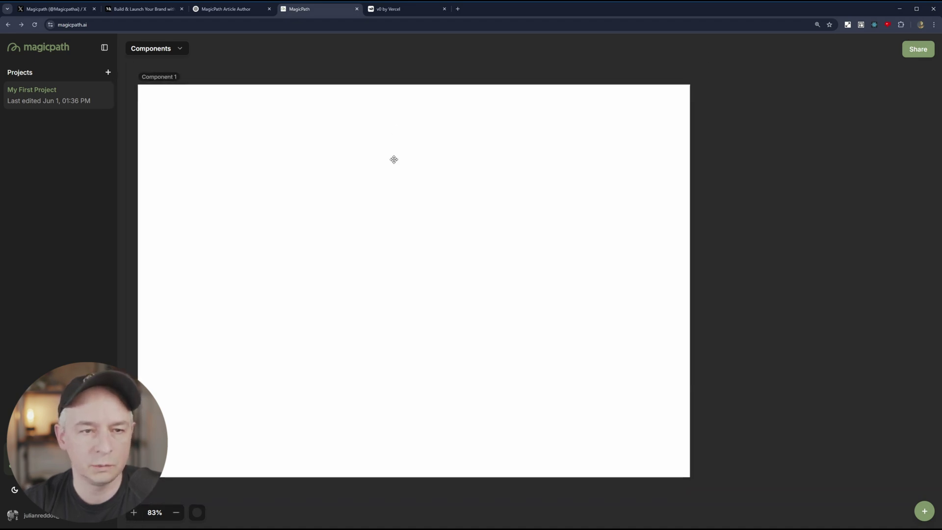
pyautogui.scroll(3, 393, 157)
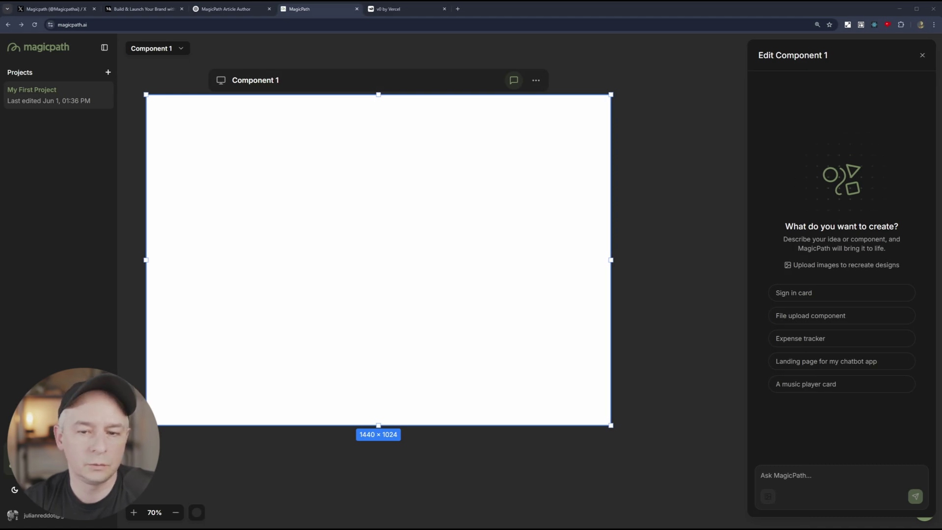
# Paste a reference screenshot and submit the prompt 'create a spotify like app'.
pyautogui.click(414, 264)
pyautogui.hotkey('ctrl', 'v')
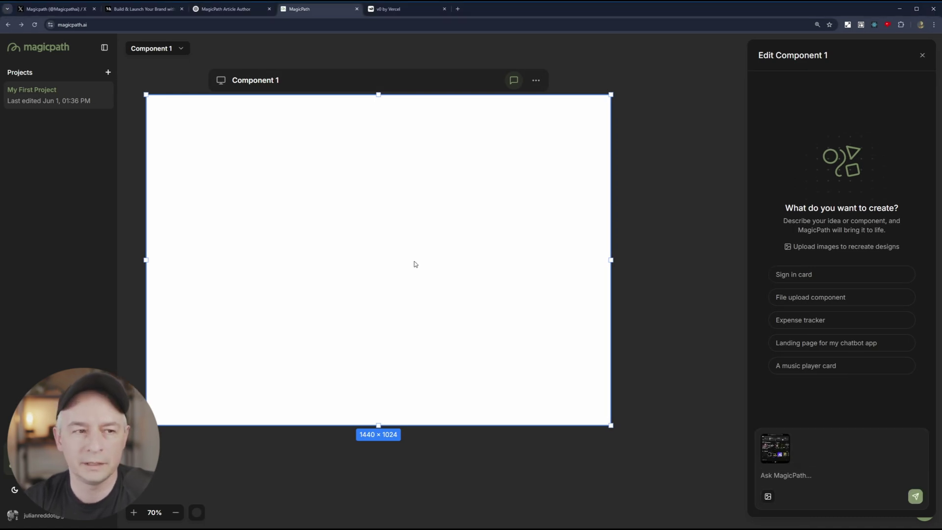
pyautogui.click(807, 474)
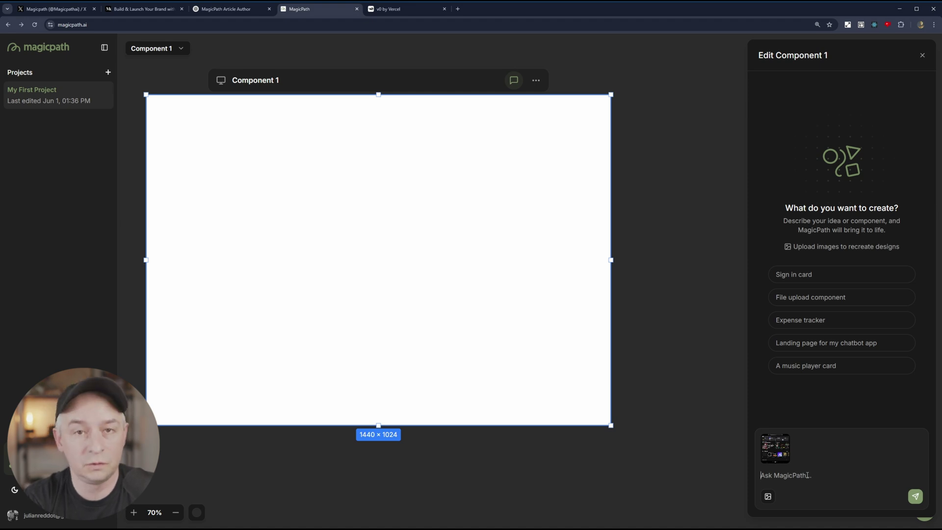
pyautogui.write('create a spotify like app')
pyautogui.press('Return')
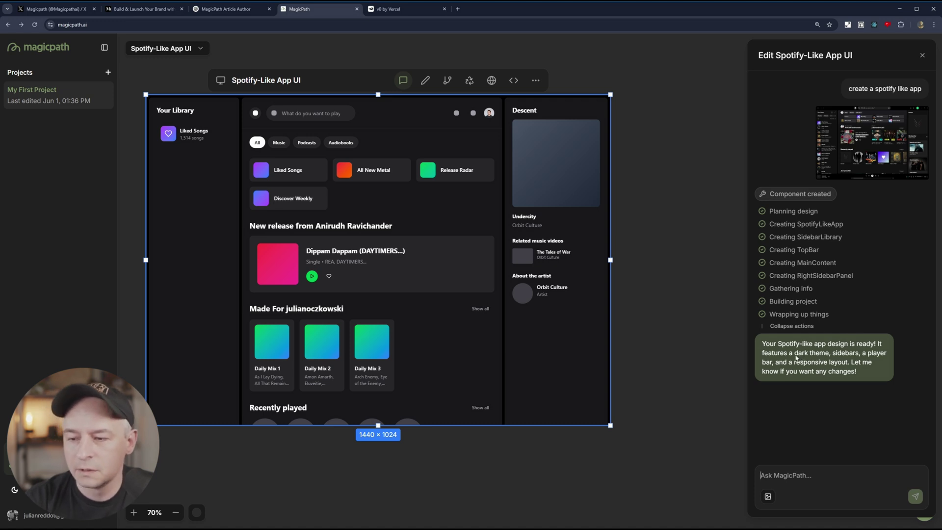
# Resize the Spotify-Like App UI frame to 1440×1245 so the player bar shows.
pyautogui.click(646, 387)
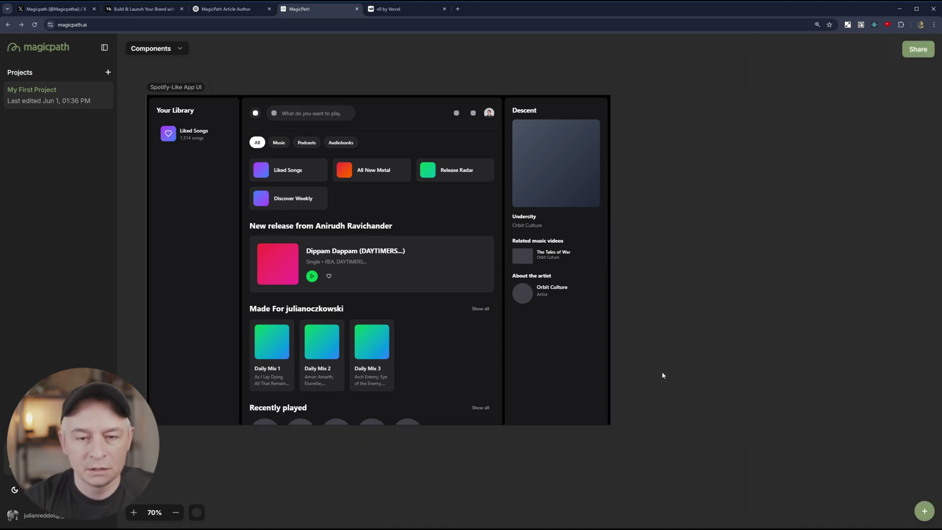
pyautogui.click(495, 336)
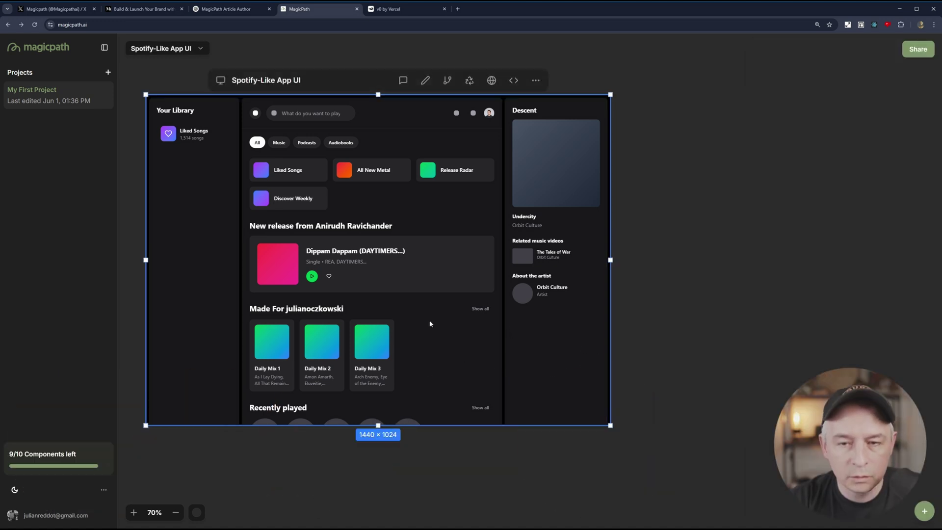
pyautogui.click(697, 358)
pyautogui.click(388, 394)
pyautogui.moveTo(377, 425); pyautogui.dragTo(377, 501)
pyautogui.click(662, 345)
pyautogui.hscroll(-3, 691, 351)
pyautogui.scroll(-2, 692, 351)
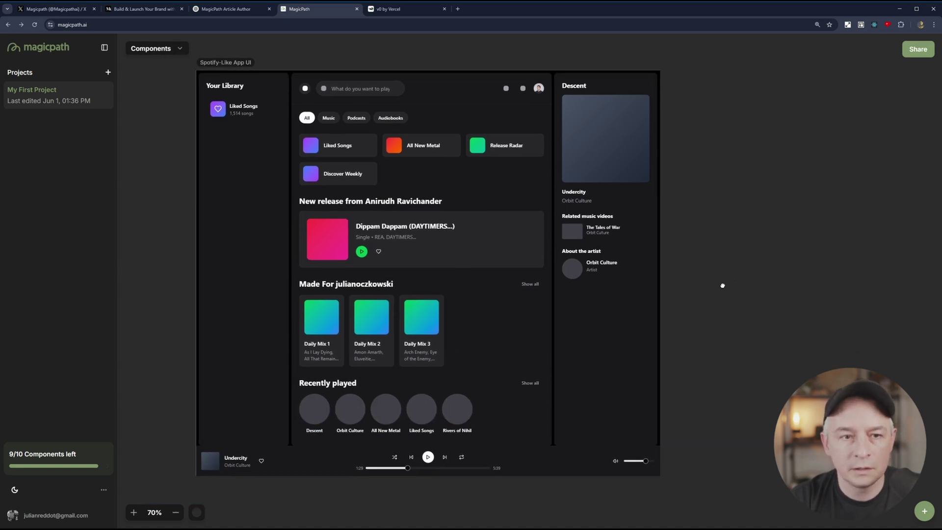
pyautogui.hscroll(-2, 725, 283)
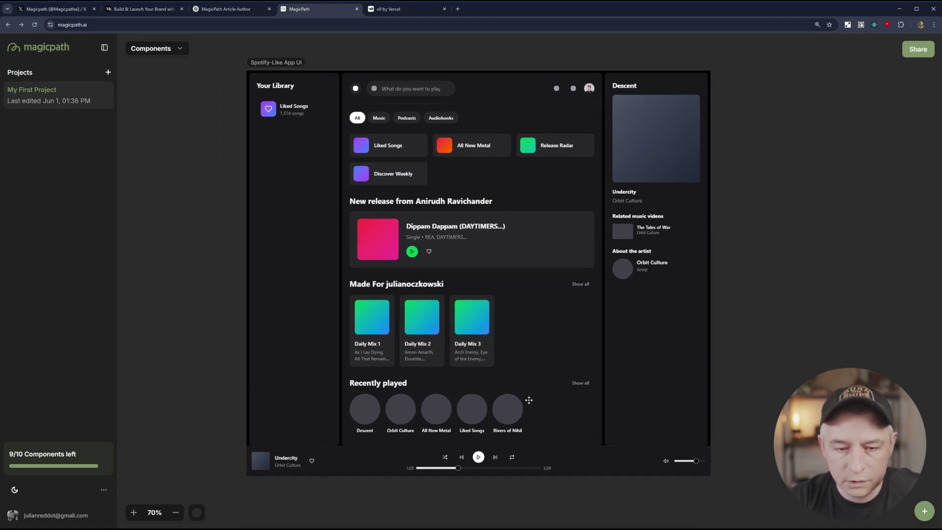
pyautogui.click(520, 436)
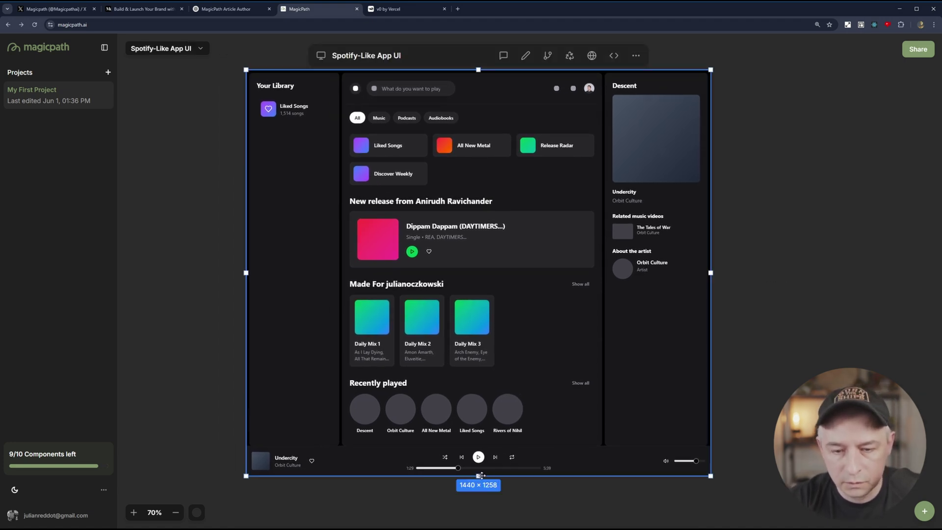
pyautogui.moveTo(479, 475)
pyautogui.mouseDown()
pyautogui.moveTo(480, 511)
pyautogui.moveTo(497, 473)
pyautogui.mouseUp()
pyautogui.click(758, 210)
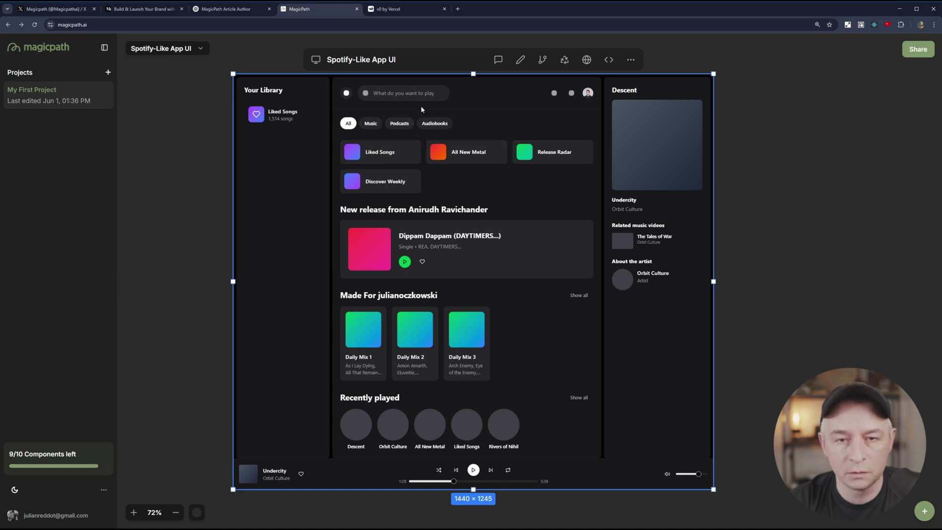
# Type test text 'dsdadasdljkjasdsad' into the design's search field.
pyautogui.click(412, 94)
pyautogui.write('dsdadasdljkj')
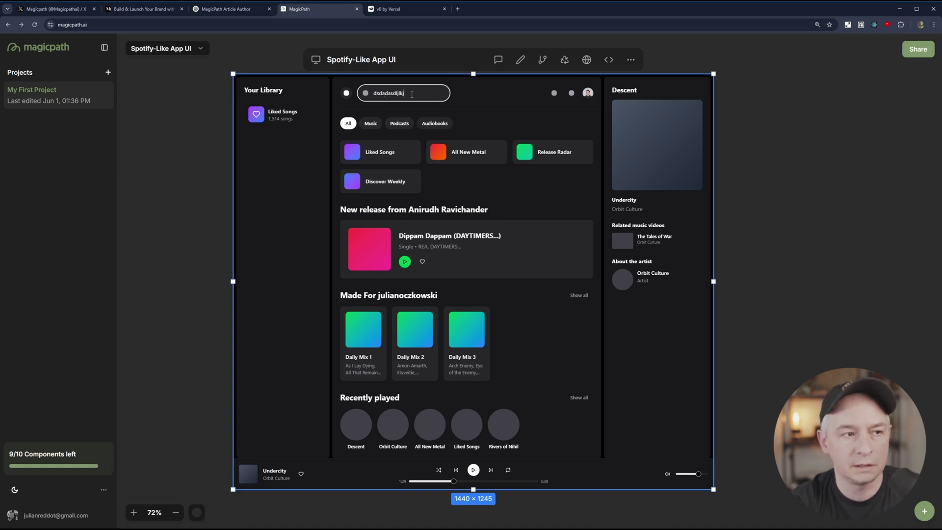
pyautogui.write('asdsad')
pyautogui.click(461, 108)
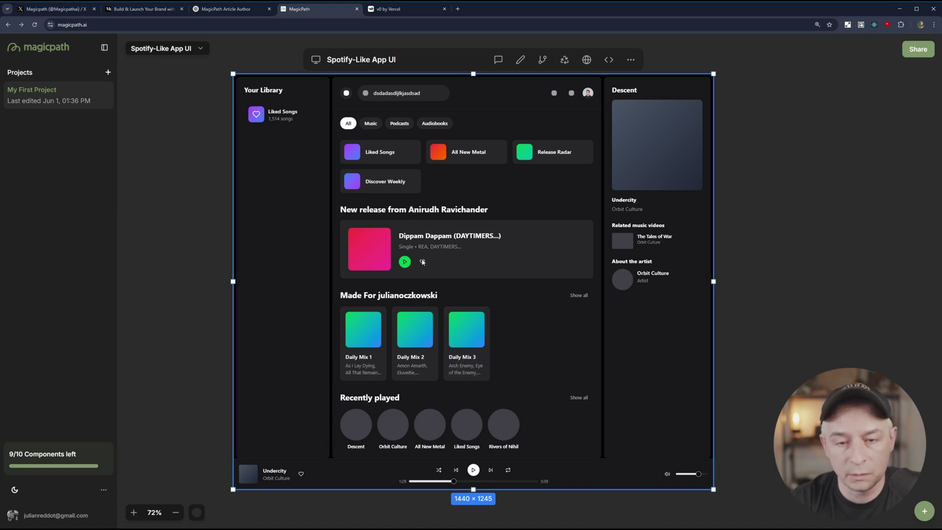
pyautogui.scroll(5, 414, 267)
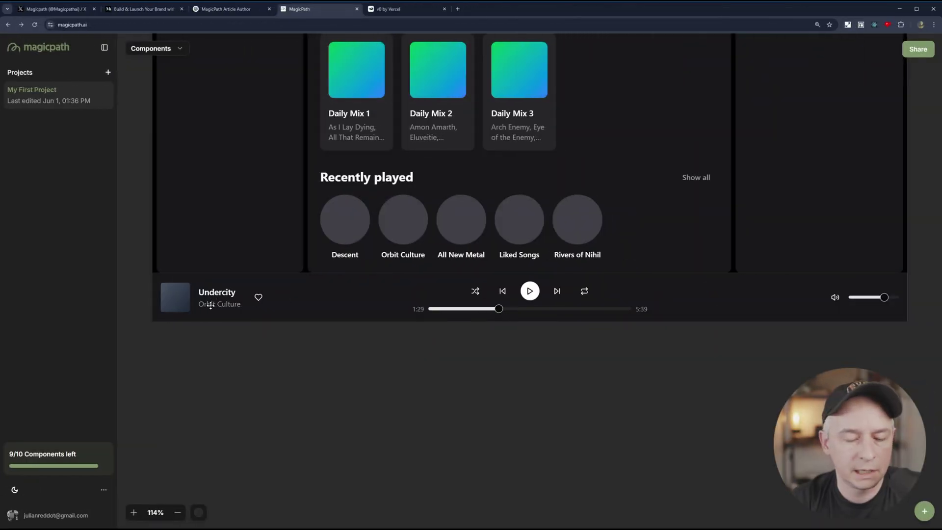
# Drag the preview's volume and song progress sliders, then scroll back to the design's top.
pyautogui.click(211, 306)
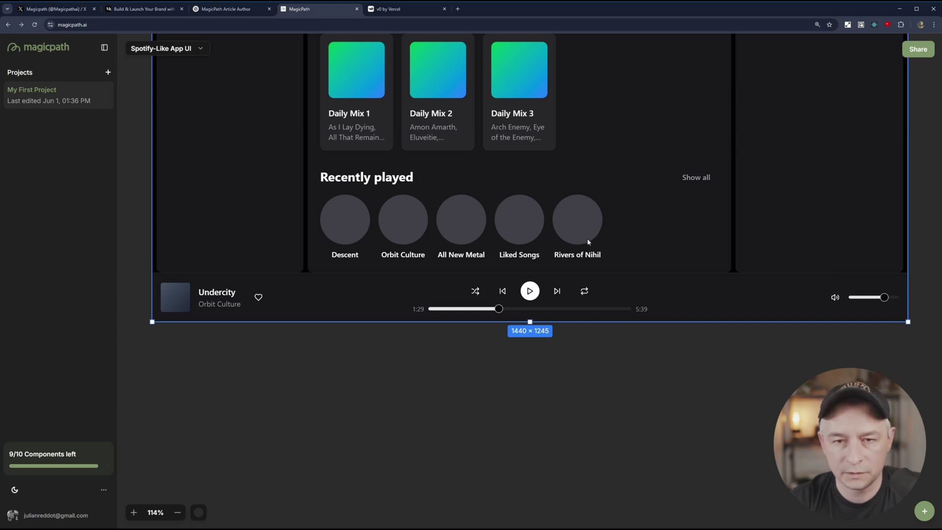
pyautogui.click(645, 417)
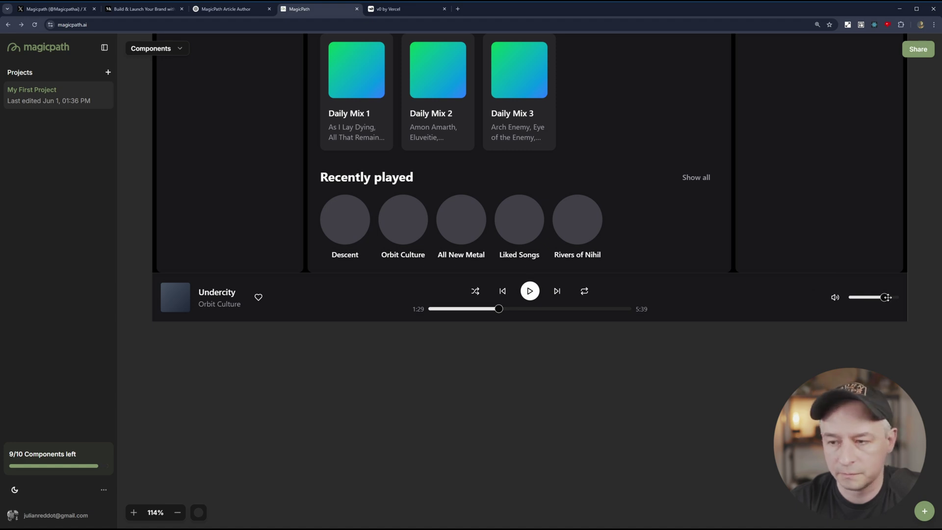
pyautogui.moveTo(884, 298)
pyautogui.mouseDown()
pyautogui.moveTo(845, 300)
pyautogui.moveTo(869, 300)
pyautogui.mouseUp()
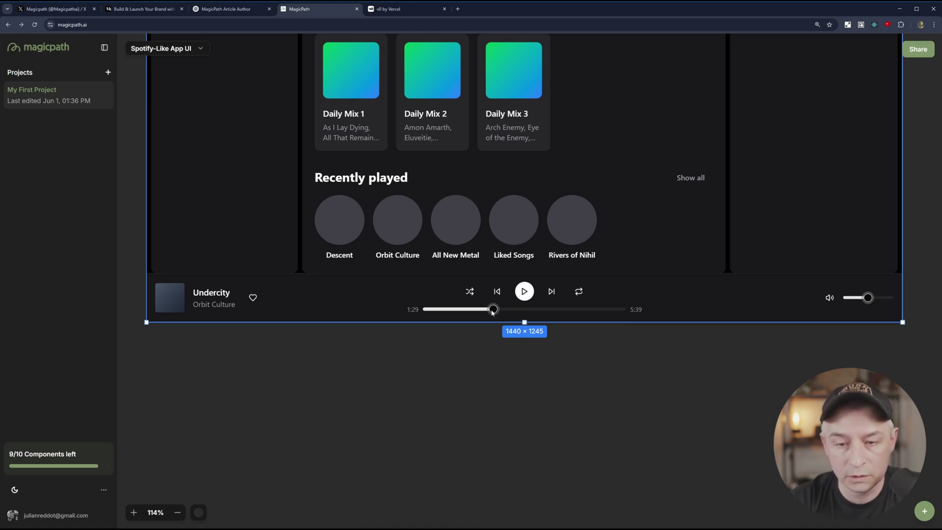
pyautogui.moveTo(492, 310); pyautogui.dragTo(518, 310)
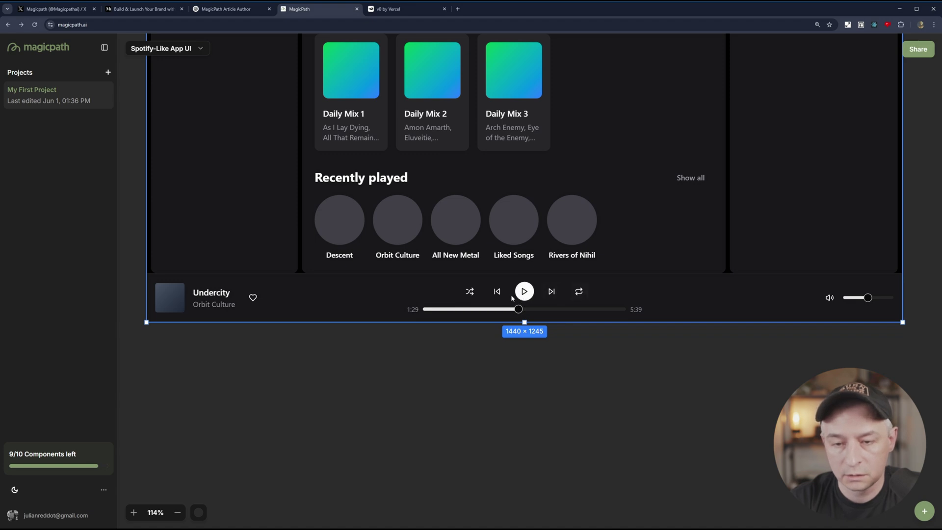
pyautogui.click(480, 379)
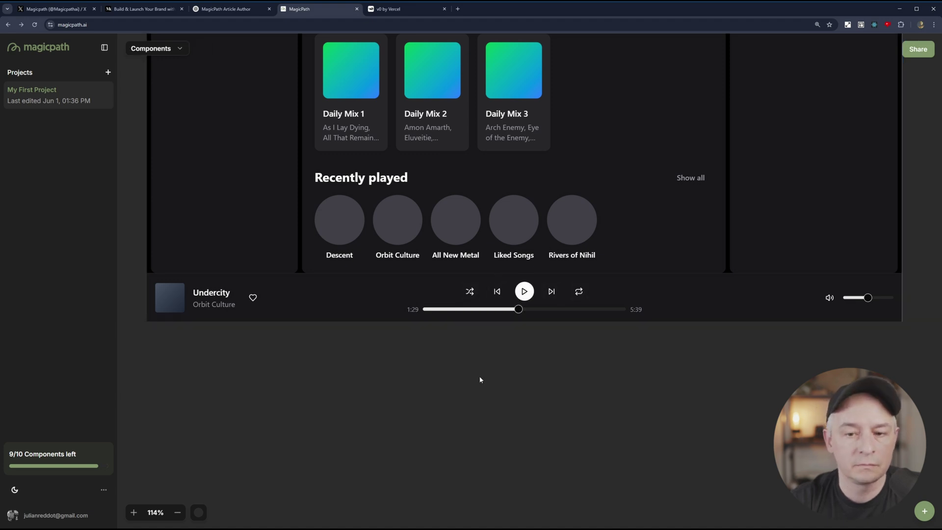
pyautogui.scroll(4, 140, 112)
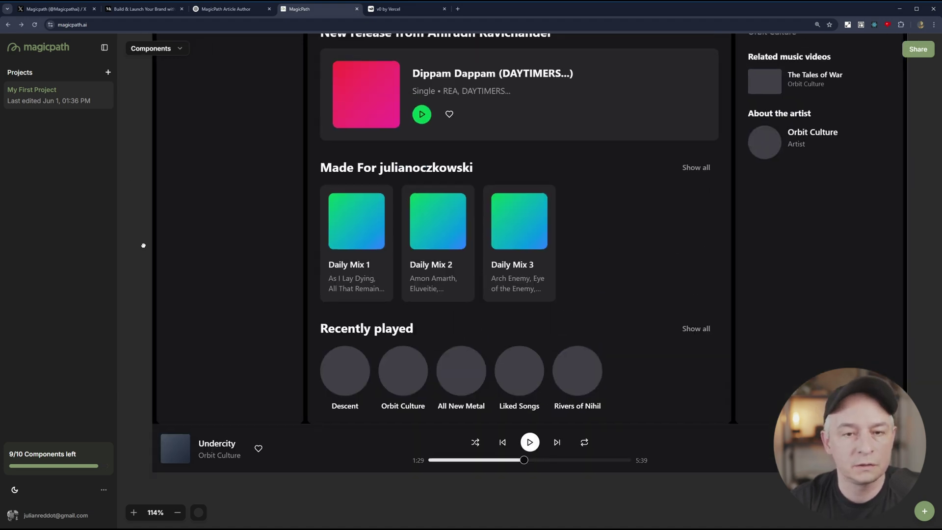
pyautogui.scroll(5, 138, 192)
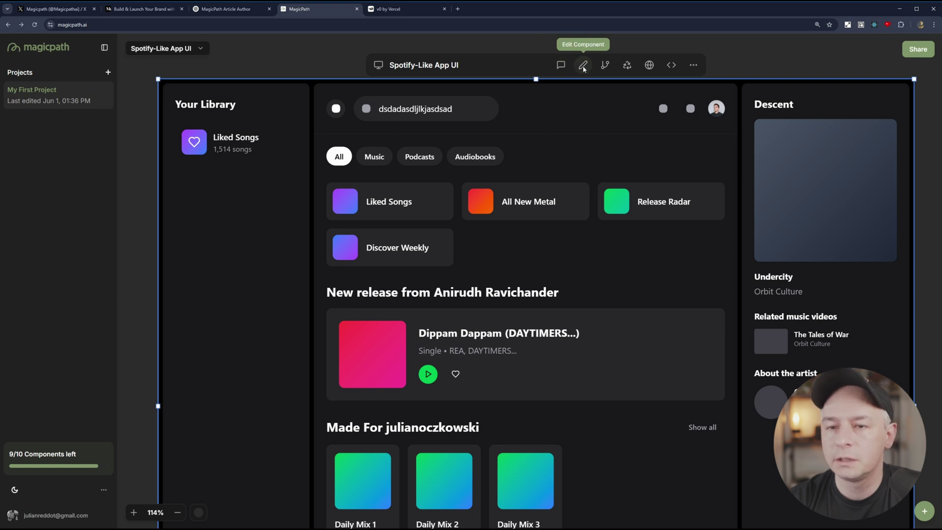
pyautogui.click(583, 66)
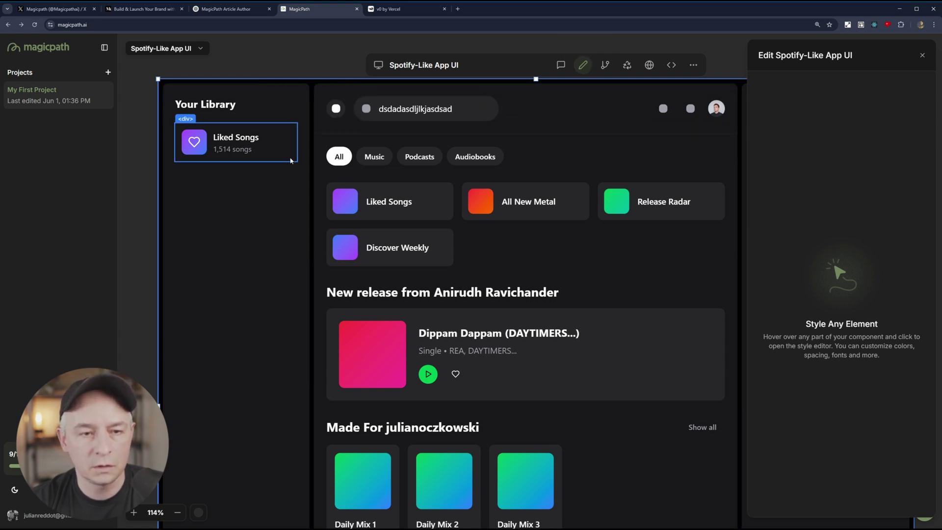
pyautogui.click(332, 170)
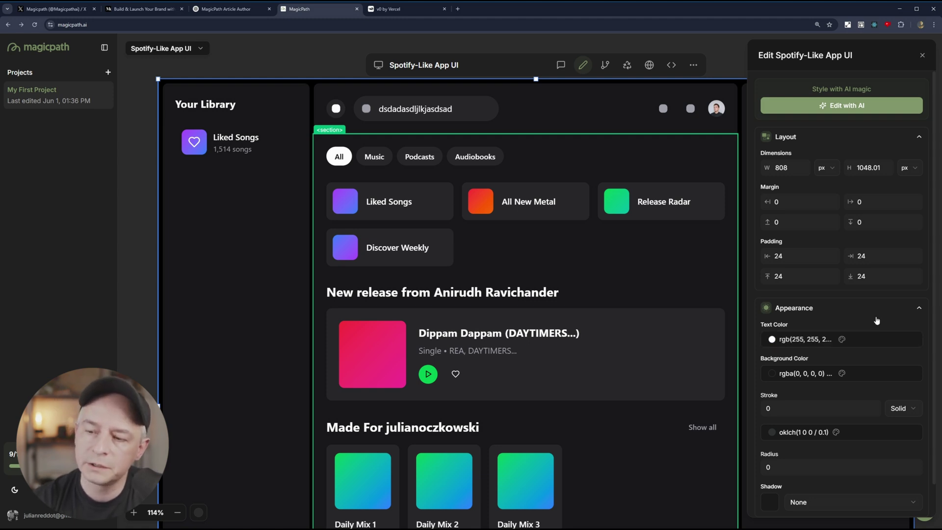
pyautogui.scroll(-1, 876, 321)
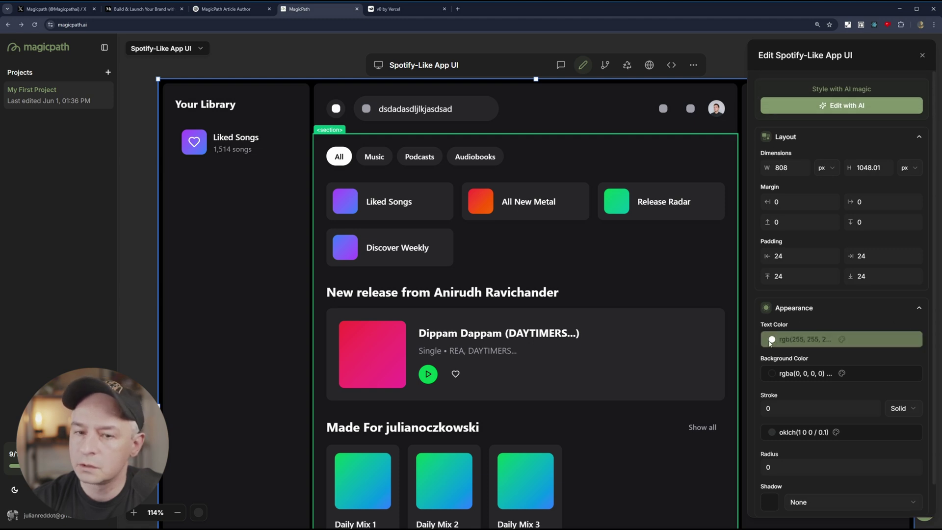
pyautogui.click(606, 66)
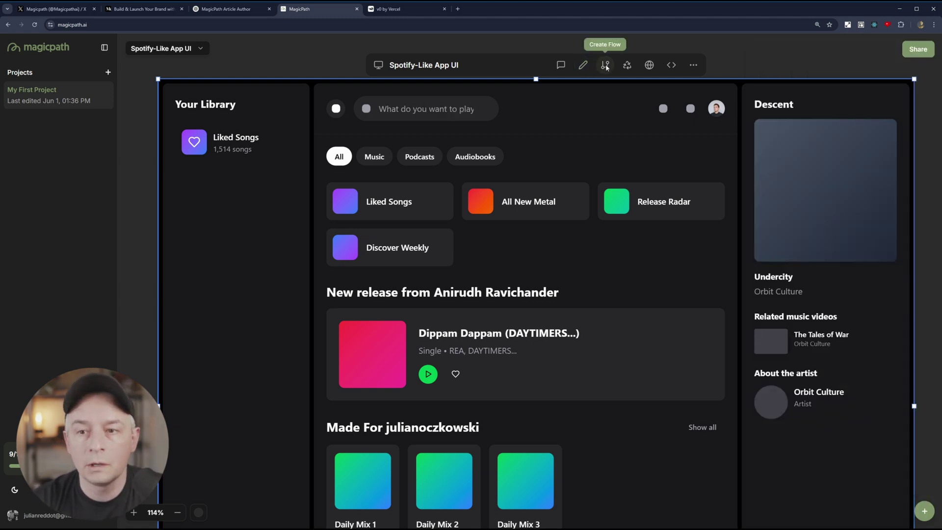
# Open the design as a standalone preview tab and type 'fdsfdsfdsf' into its search box.
pyautogui.click(649, 66)
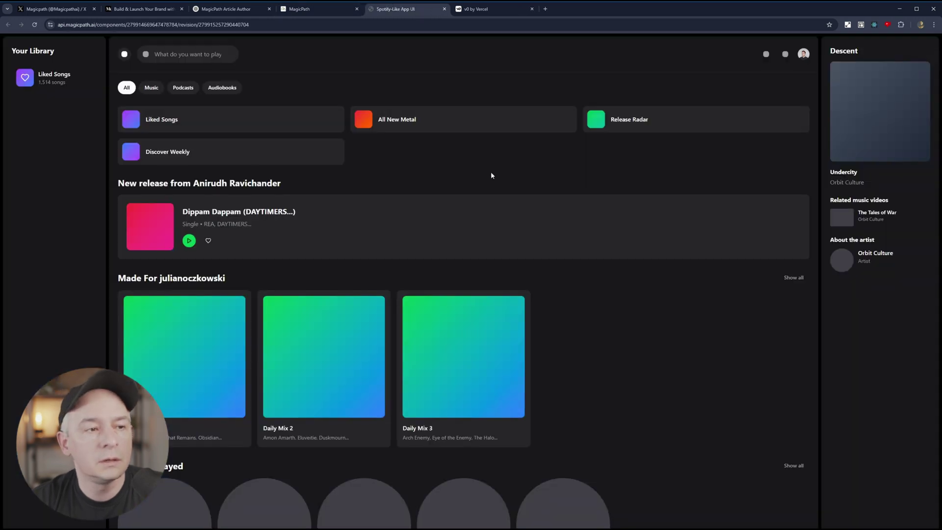
pyautogui.click(214, 25)
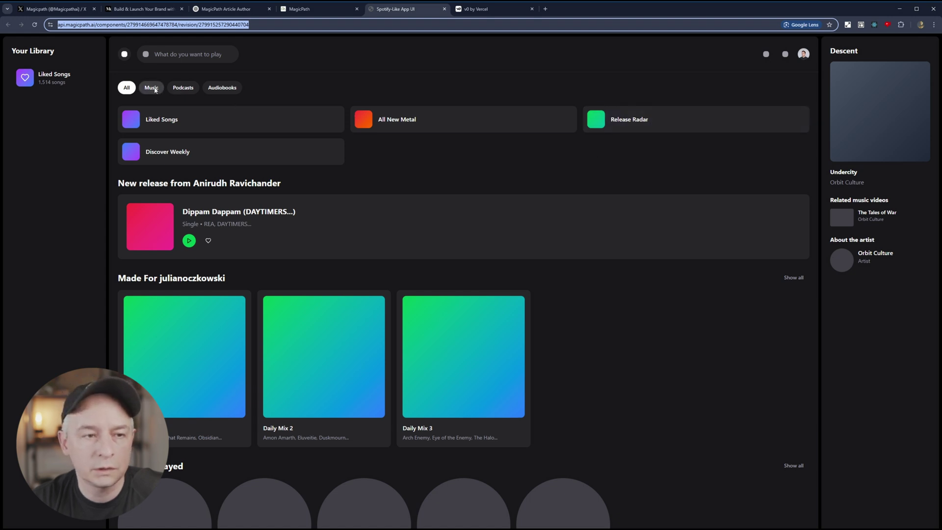
pyautogui.click(187, 55)
pyautogui.write('fdsfdsfdsf')
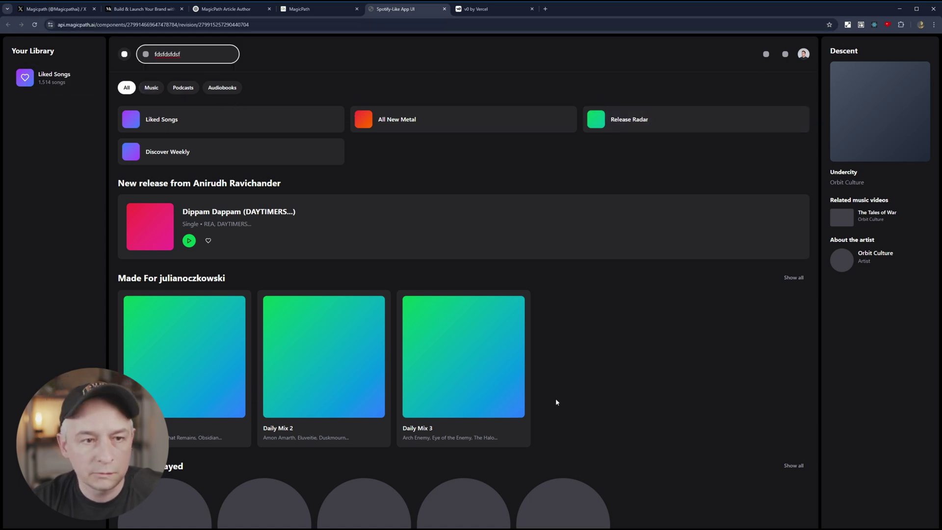
# Add a left flow step to the music app with the prompt 'sign in / sign up page?'.
pyautogui.click(306, 10)
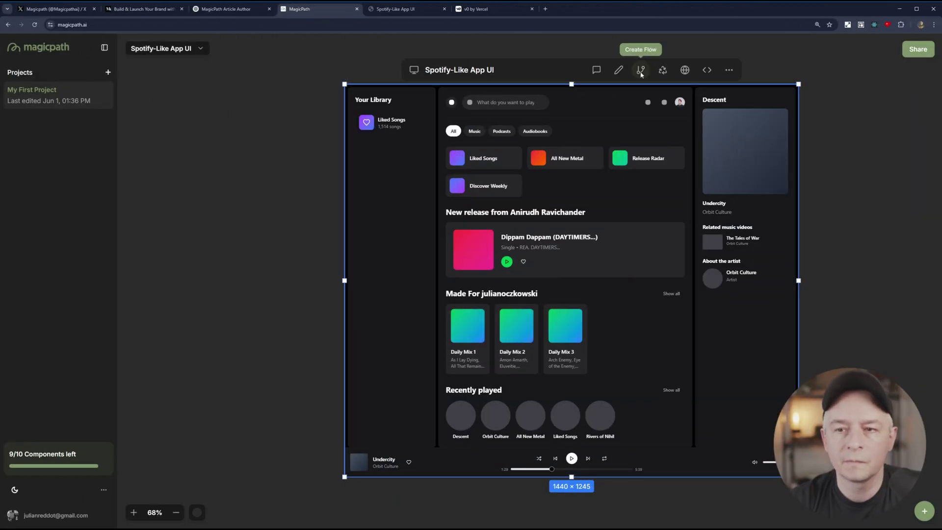
pyautogui.click(643, 72)
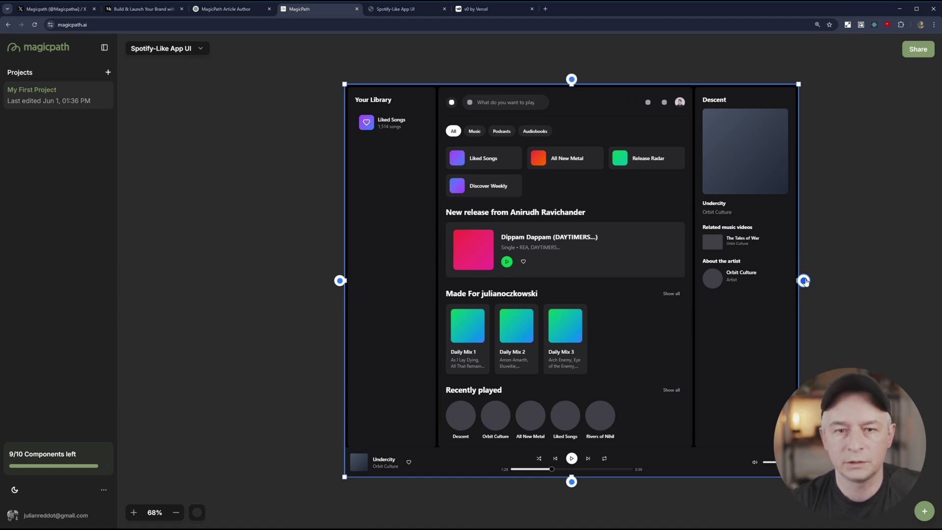
pyautogui.click(339, 281)
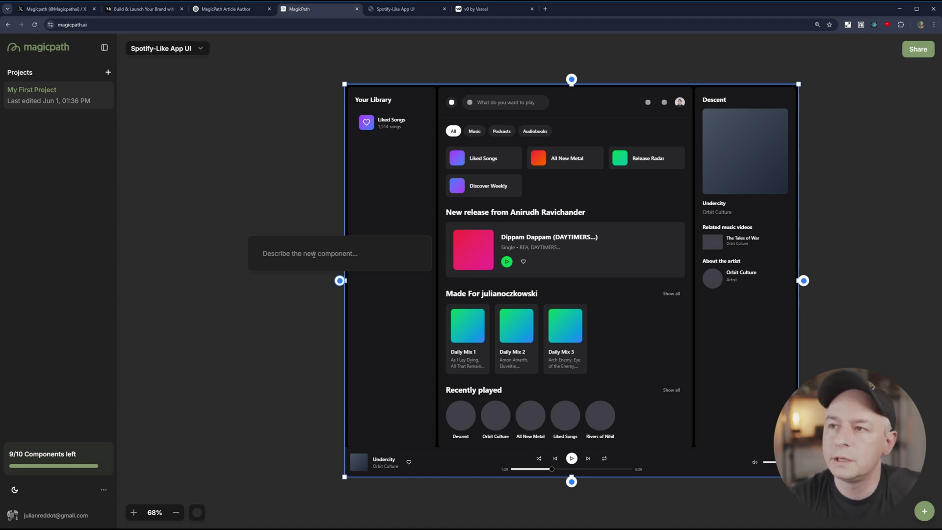
pyautogui.write('sign i')
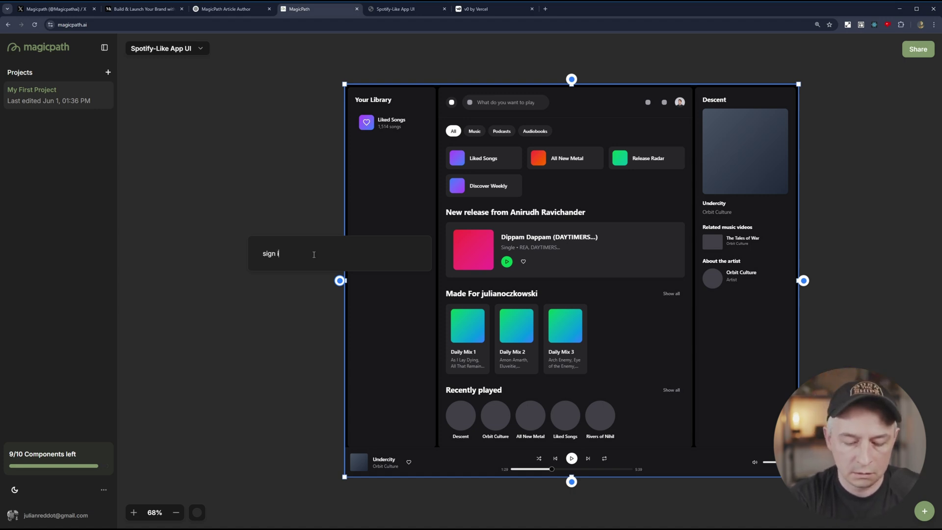
pyautogui.write('n ')
pyautogui.write('/ sig')
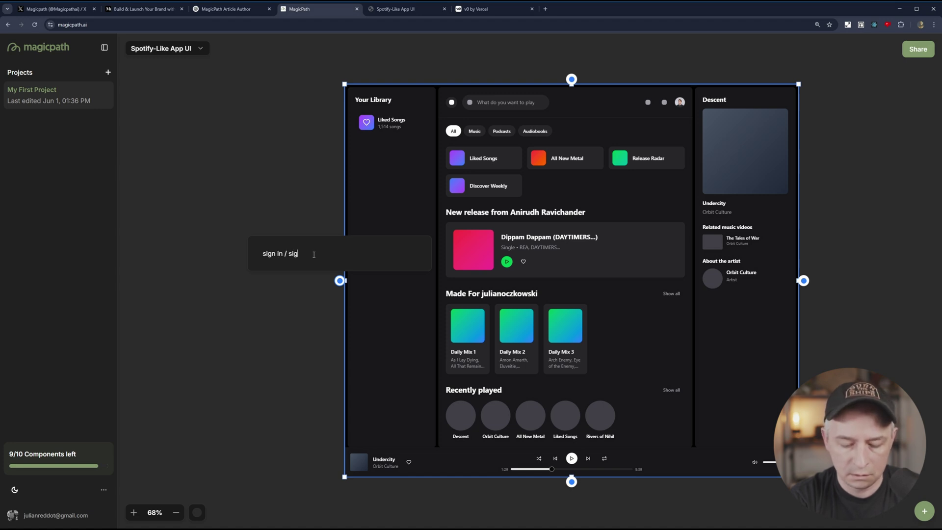
pyautogui.write('n up page?')
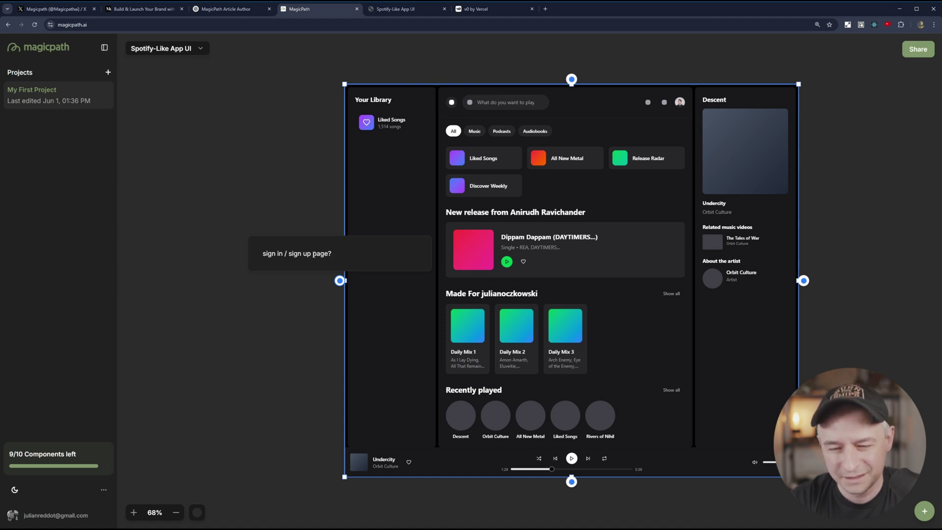
pyautogui.press('Escape')
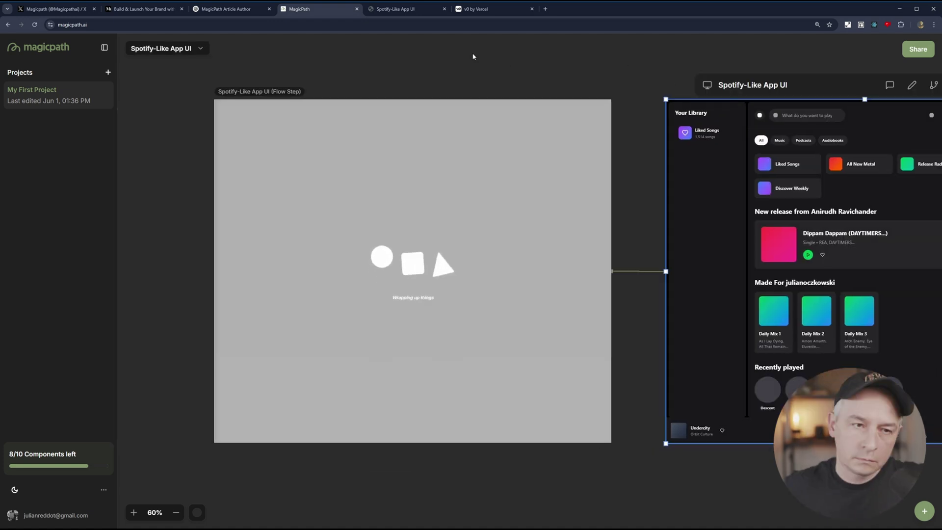
# Set the flow step frame's height to 922, then generate a flow step from the music app.
pyautogui.click(462, 225)
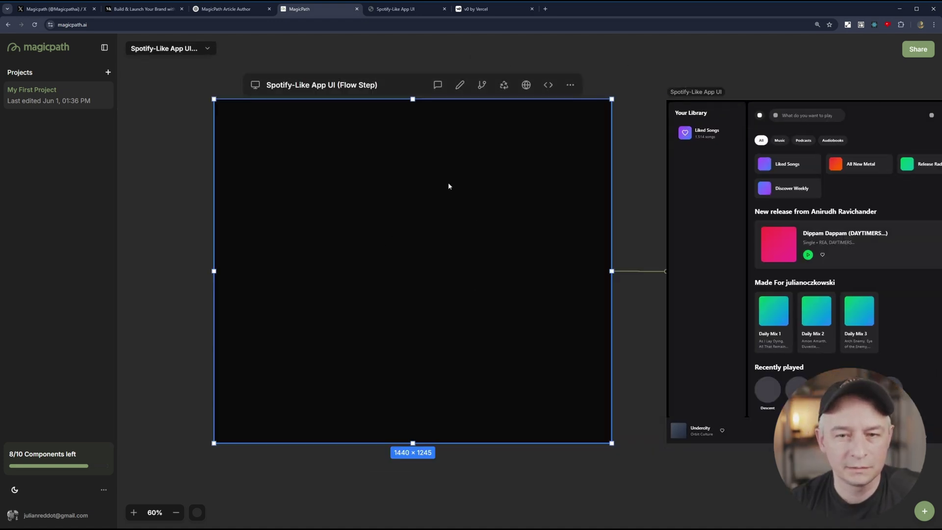
pyautogui.click(459, 85)
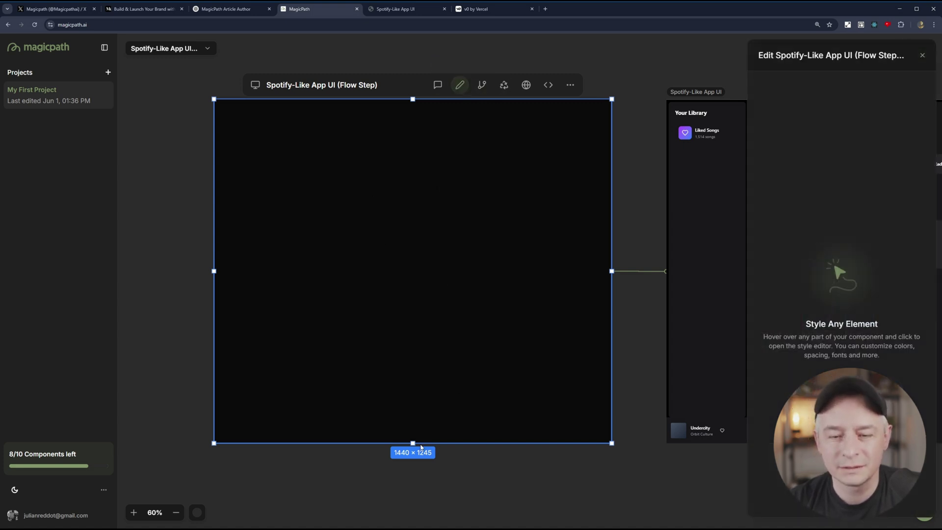
pyautogui.moveTo(413, 443); pyautogui.dragTo(435, 445)
pyautogui.click(602, 85)
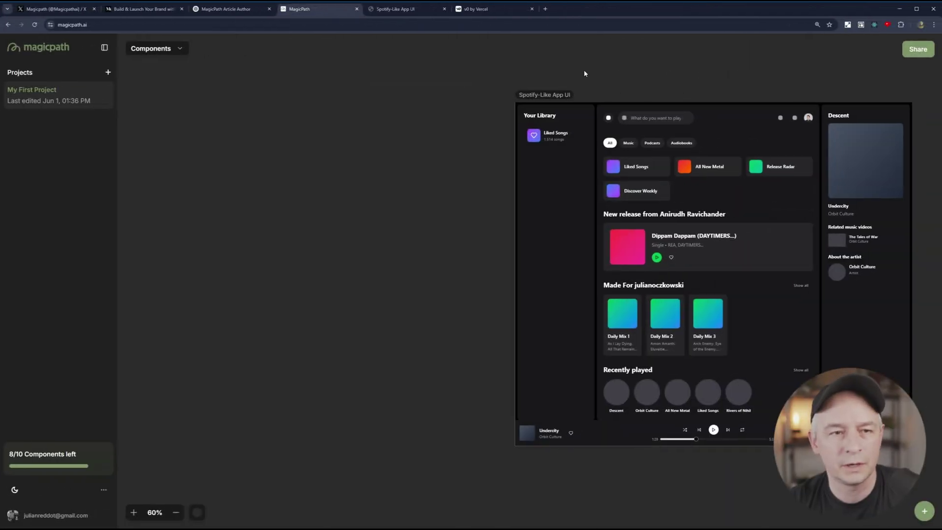
pyautogui.click(531, 256)
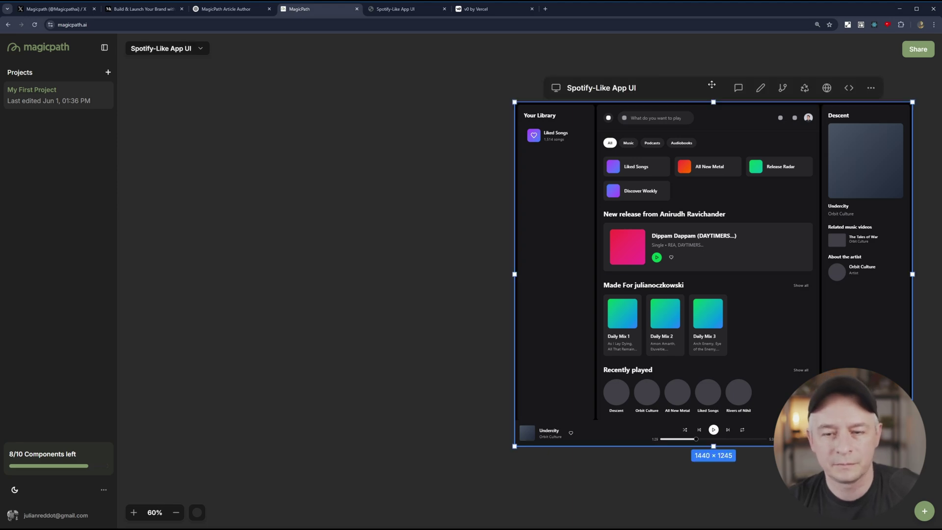
pyautogui.click(777, 90)
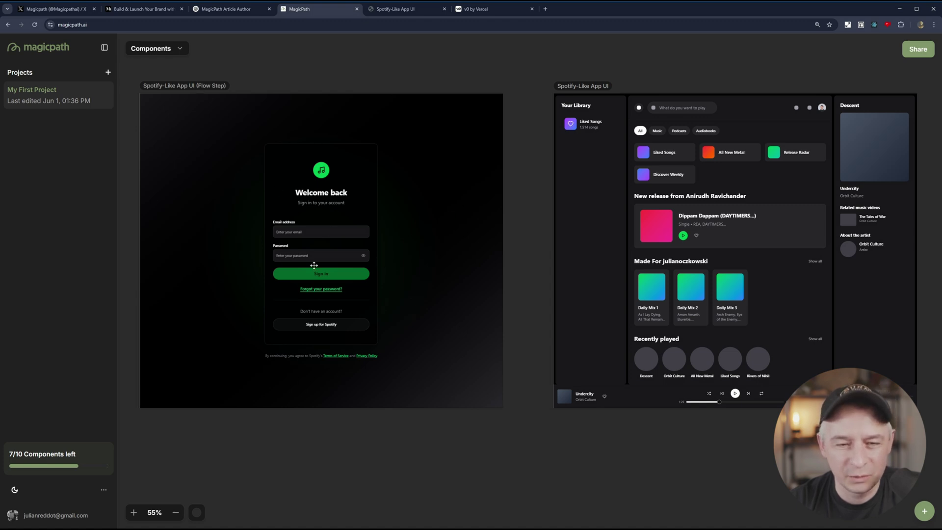
# Fill the sign-in form with a test password and bogus email 'adsfasfsdafsdf', then submit it.
pyautogui.scroll(3, 314, 265)
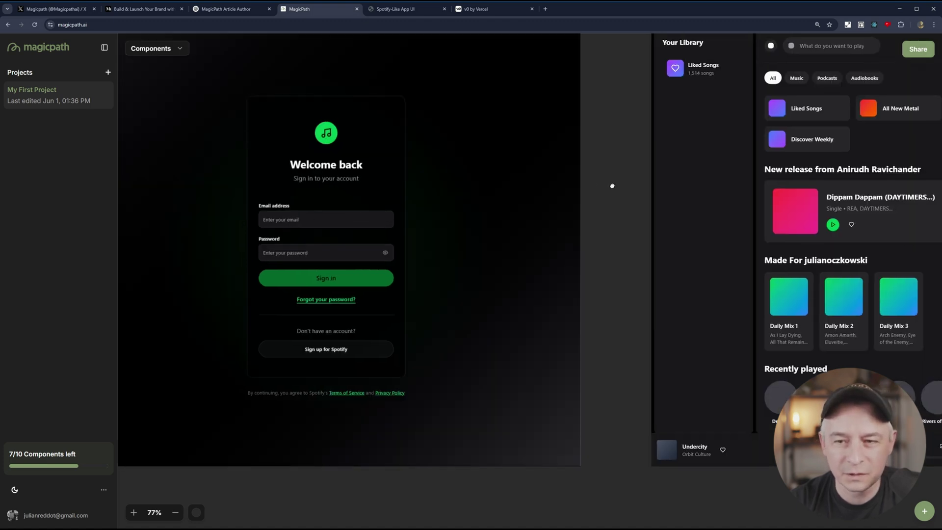
pyautogui.moveTo(630, 188); pyautogui.dragTo(708, 206)
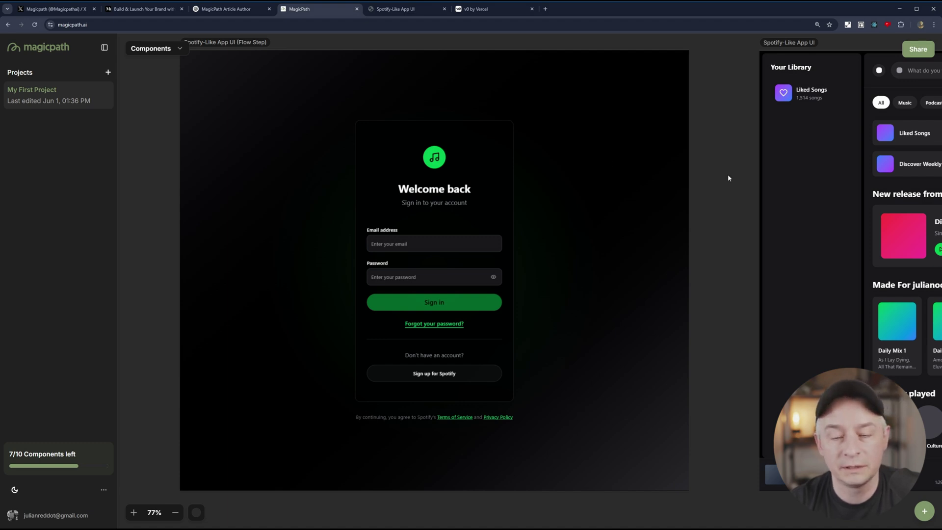
pyautogui.hscroll(-1, 718, 223)
pyautogui.click(462, 275)
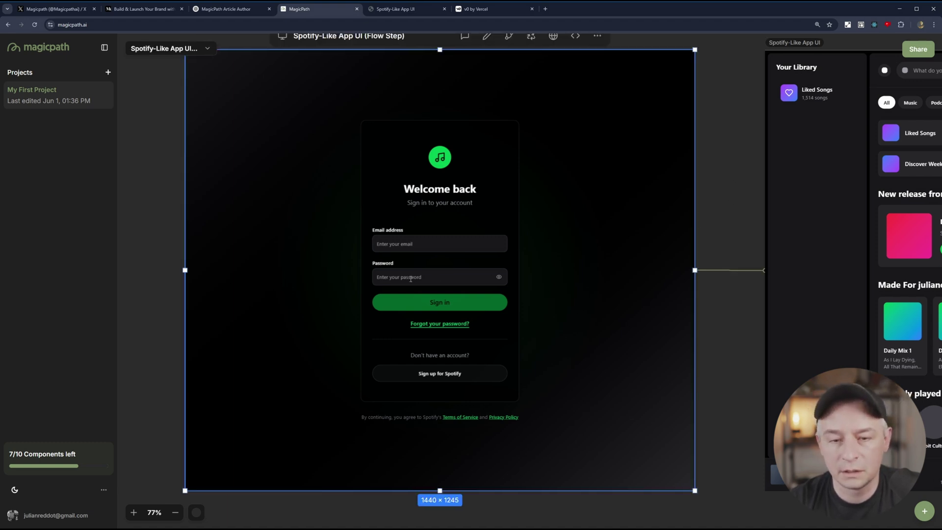
pyautogui.click(407, 277)
pyautogui.write('password1234567')
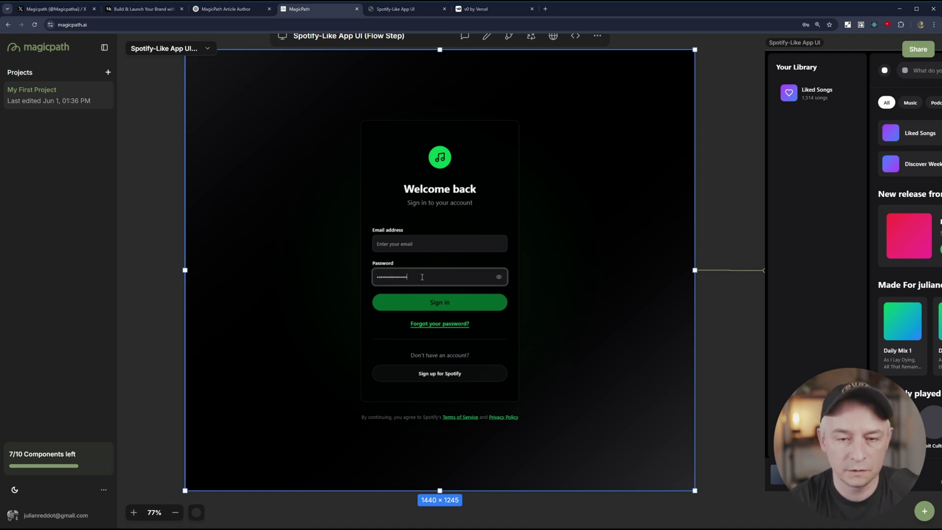
pyautogui.click(392, 244)
pyautogui.write('adsfasfsdafsdf')
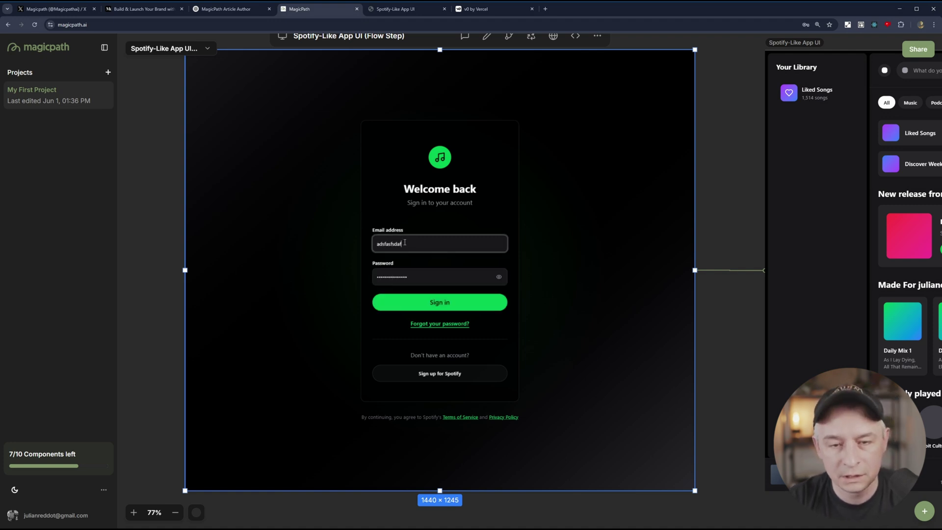
pyautogui.click(451, 307)
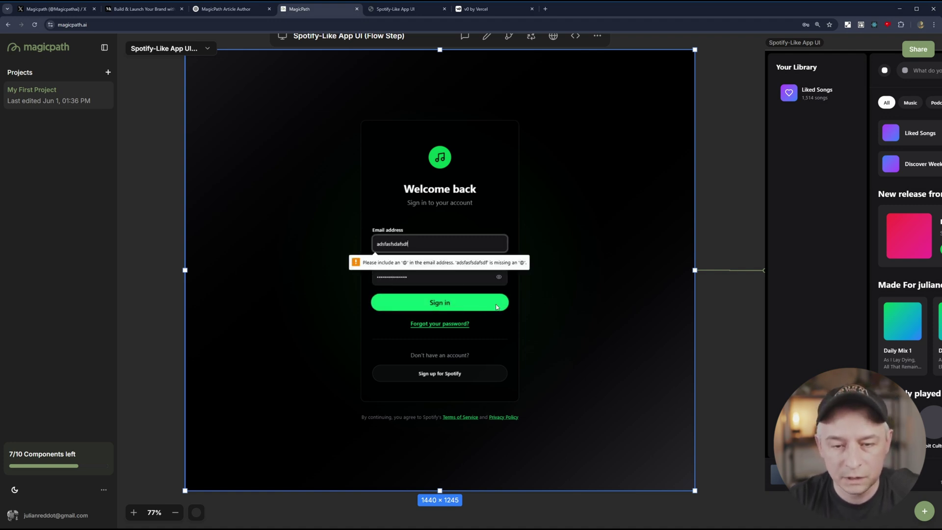
# Empty the email and password fields, re-trigger validation, and deselect the sign-in frame.
pyautogui.click(436, 242)
pyautogui.hotkey('ctrl', 'a')
pyautogui.press('BackSpace')
pyautogui.press('Return')
pyautogui.press('Tab')
pyautogui.hotkey('ctrl', 'a')
pyautogui.press('BackSpace')
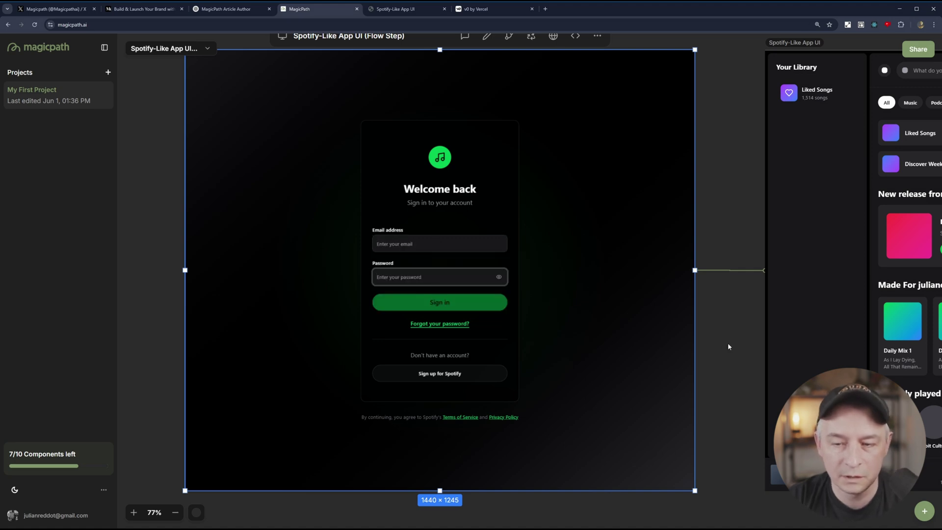
pyautogui.press('Escape')
pyautogui.click(475, 370)
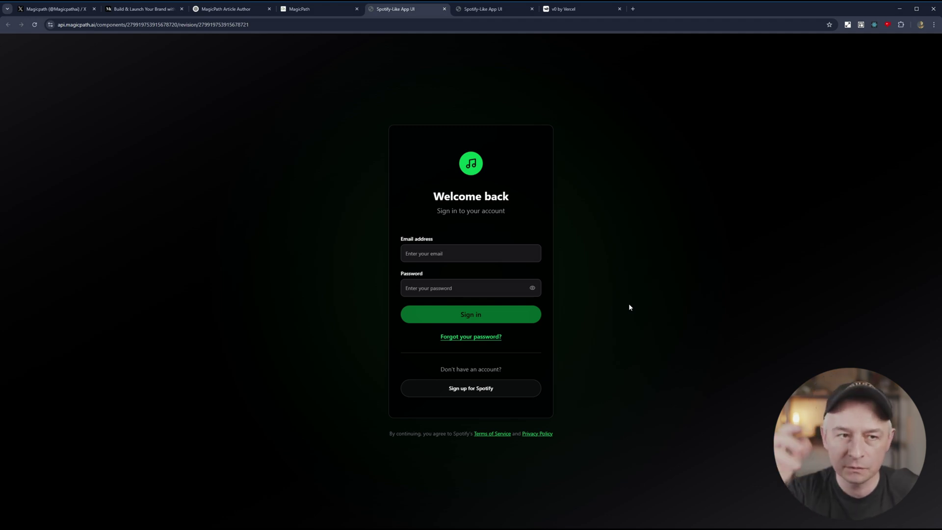
# Reload the standalone sign-in preview page.
pyautogui.click(35, 26)
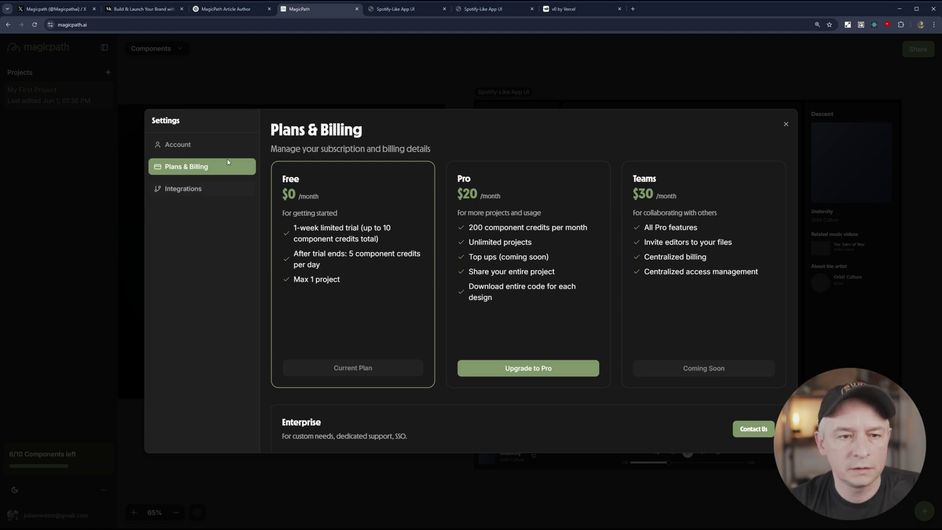
# Check the Integrations section of Settings, leaving the canvas at 206/210 components left.
pyautogui.click(221, 191)
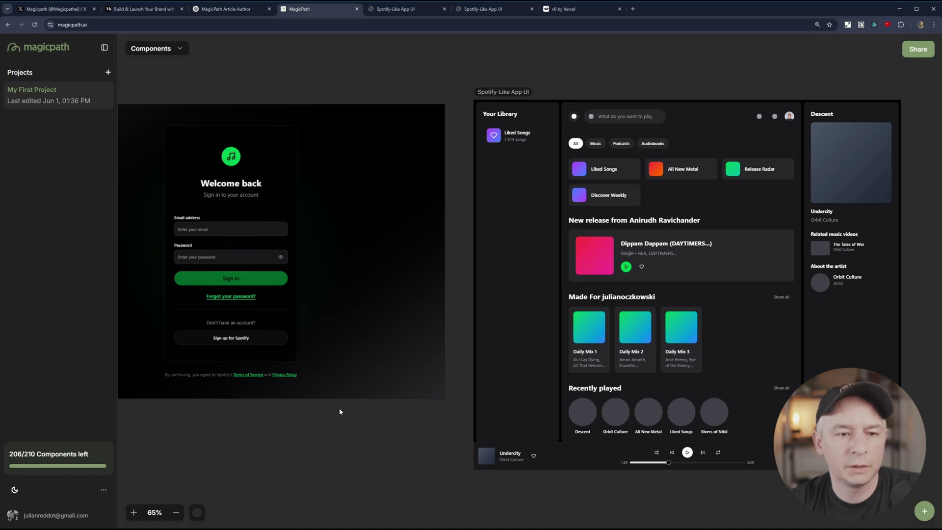
# Select the Spotify-Like App UI frame and open its code, starting with MainContent.tsx.
pyautogui.click(504, 92)
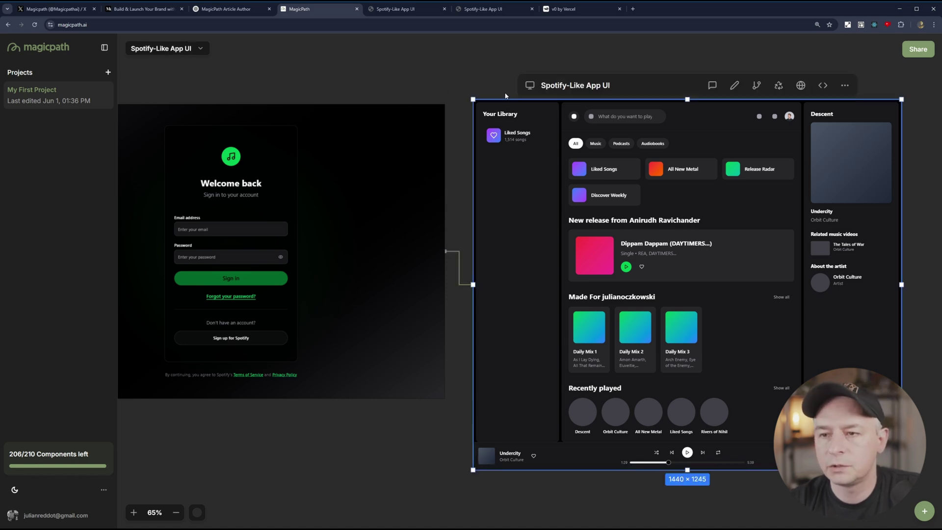
pyautogui.click(822, 85)
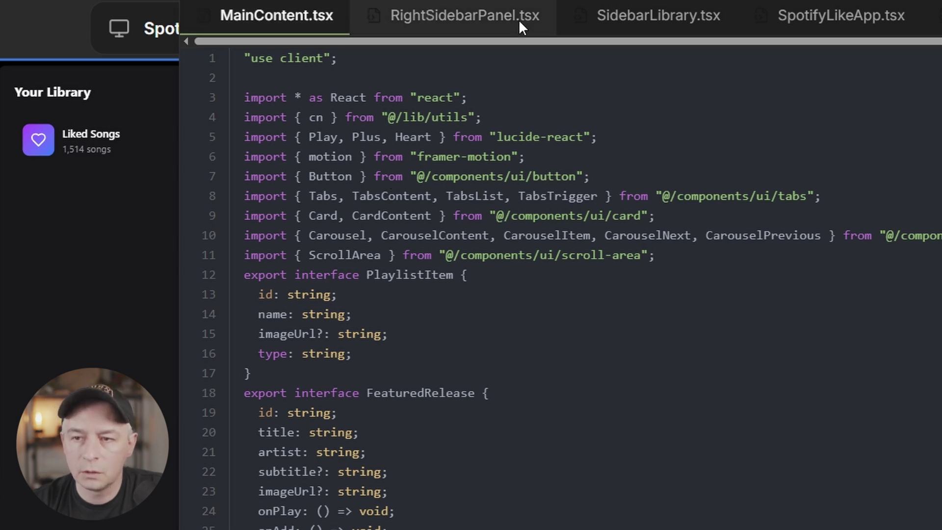
pyautogui.hscroll(1, 451, 42)
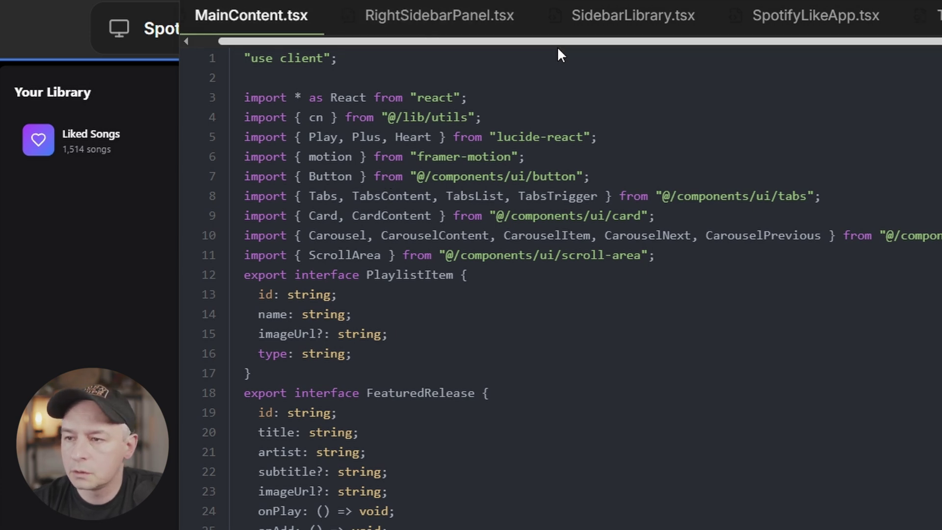
pyautogui.hscroll(-1, 524, 46)
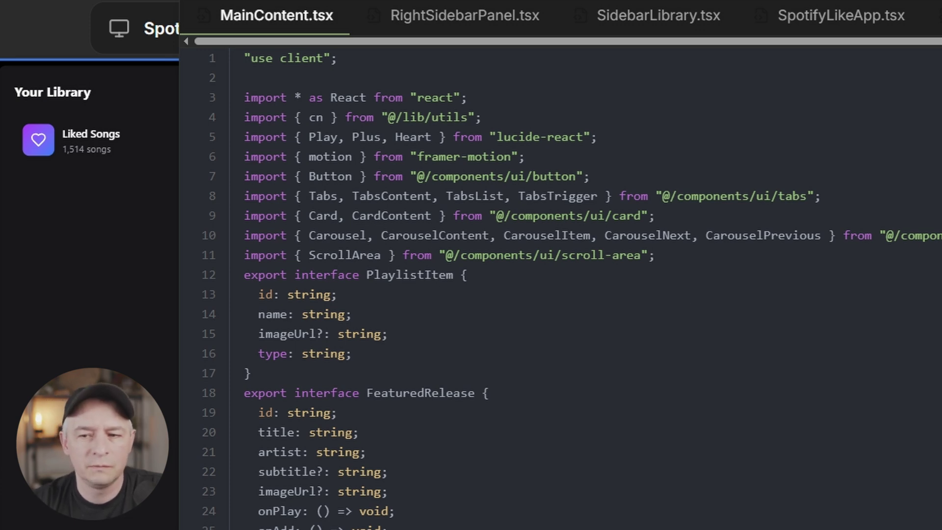
pyautogui.scroll(-10, 559, 284)
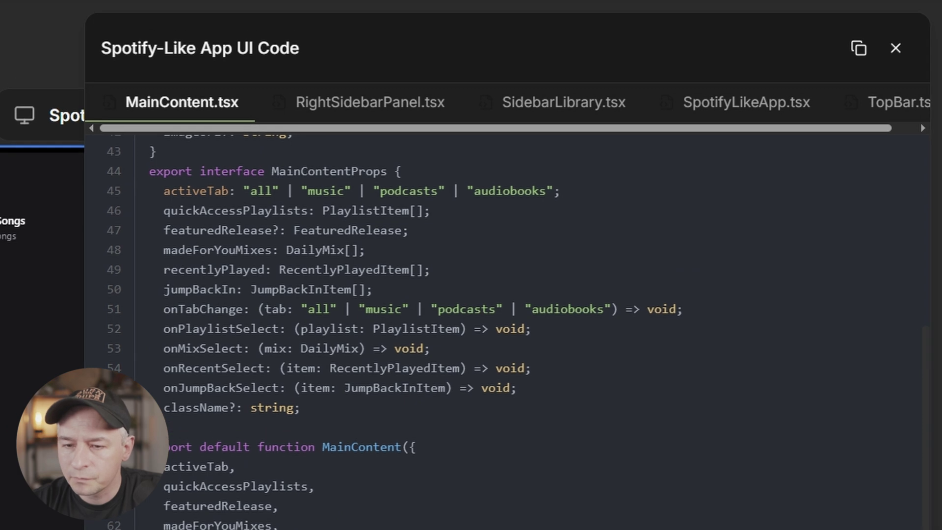
pyautogui.scroll(-8, 510, 329)
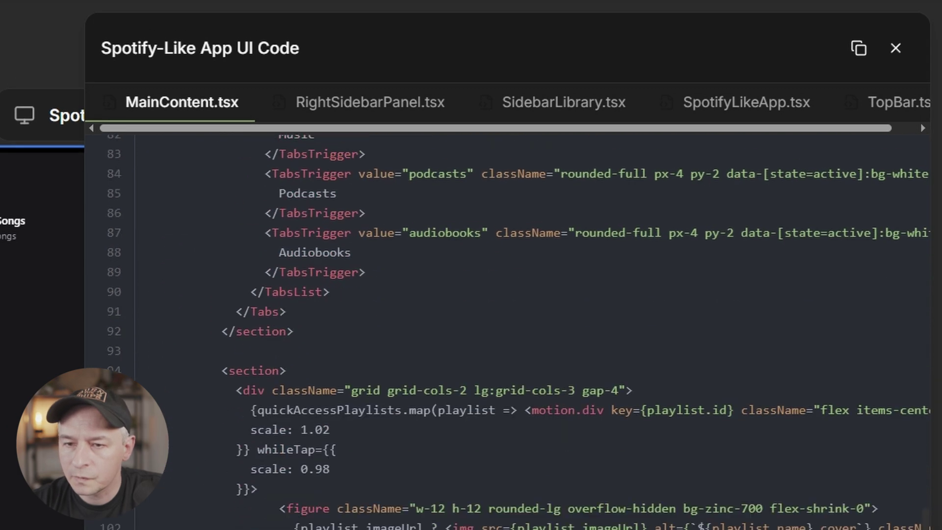
pyautogui.scroll(10, 454, 330)
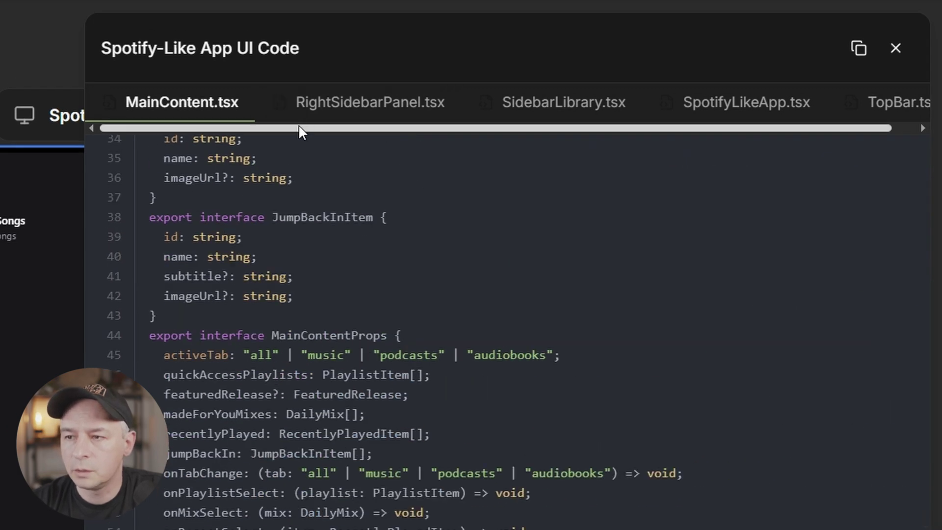
pyautogui.moveTo(299, 126); pyautogui.dragTo(492, 131)
pyautogui.click(377, 98)
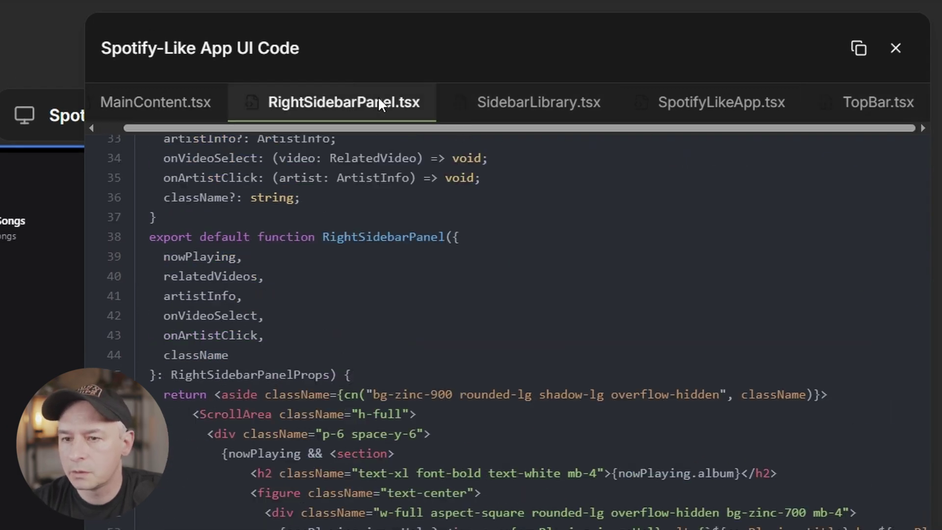
pyautogui.click(553, 97)
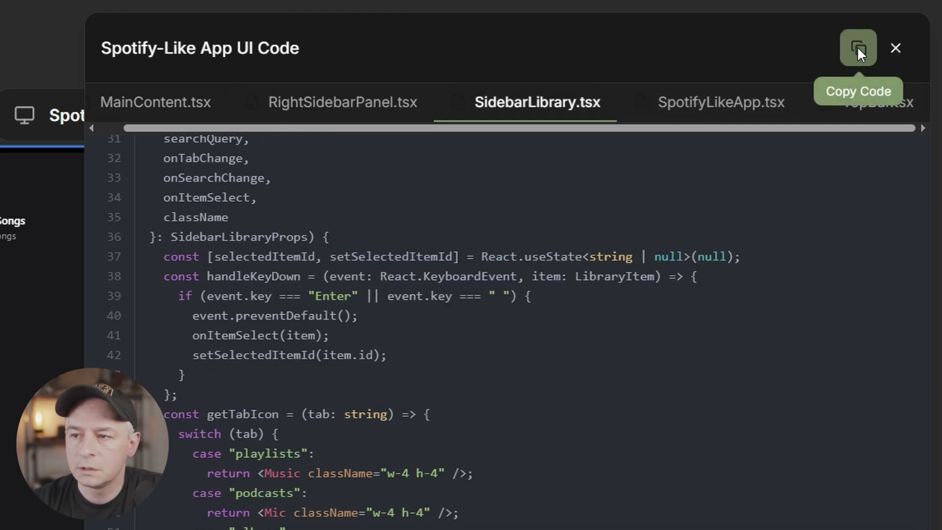
pyautogui.click(725, 98)
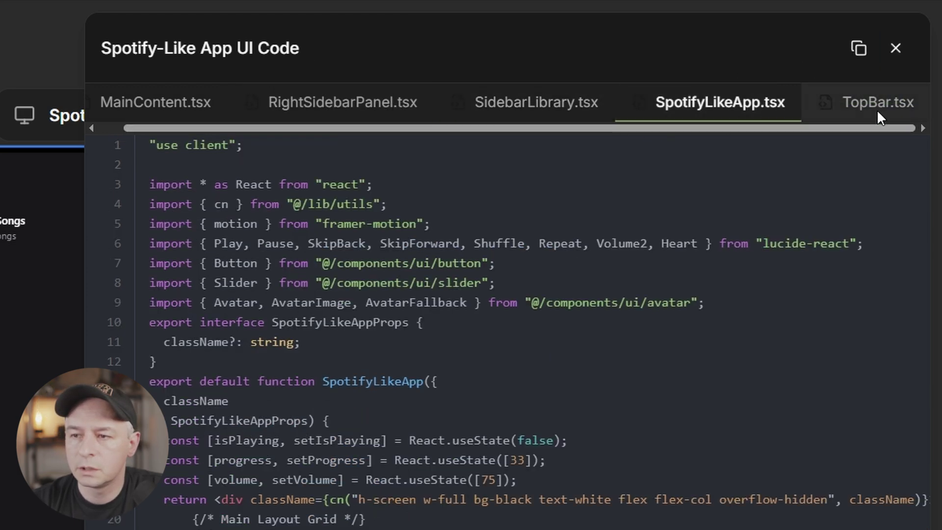
pyautogui.click(869, 102)
pyautogui.moveTo(828, 128); pyautogui.dragTo(673, 129)
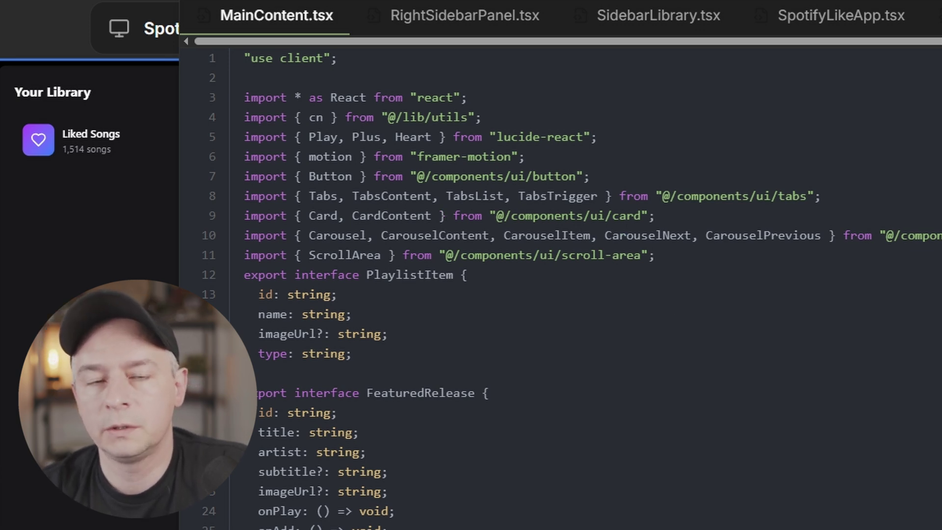
pyautogui.scroll(-15, 539, 294)
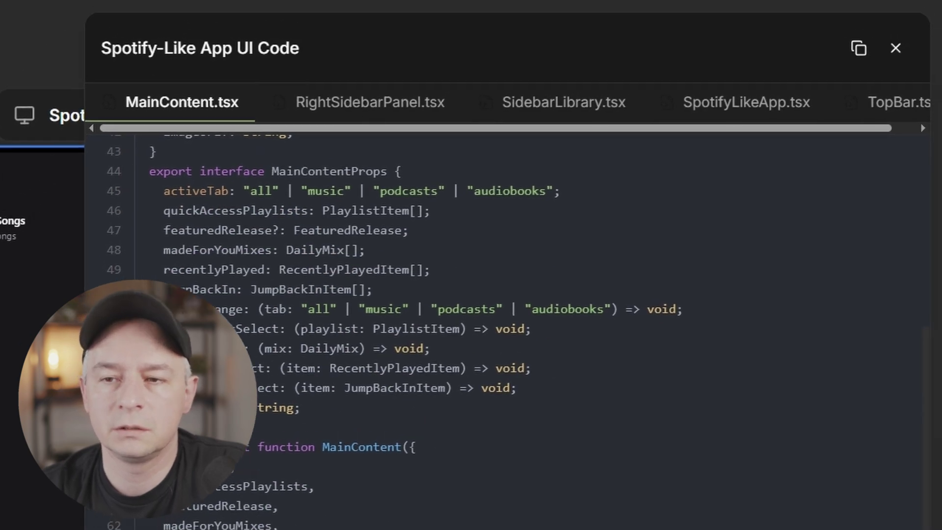
pyautogui.scroll(-10, 505, 329)
pyautogui.scroll(9, 505, 329)
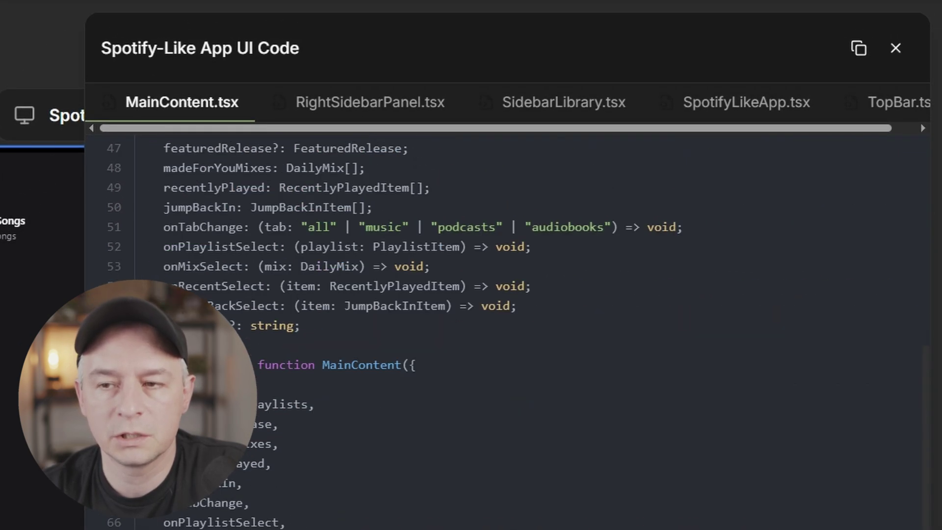
pyautogui.scroll(4, 505, 294)
pyautogui.moveTo(299, 127); pyautogui.dragTo(466, 129)
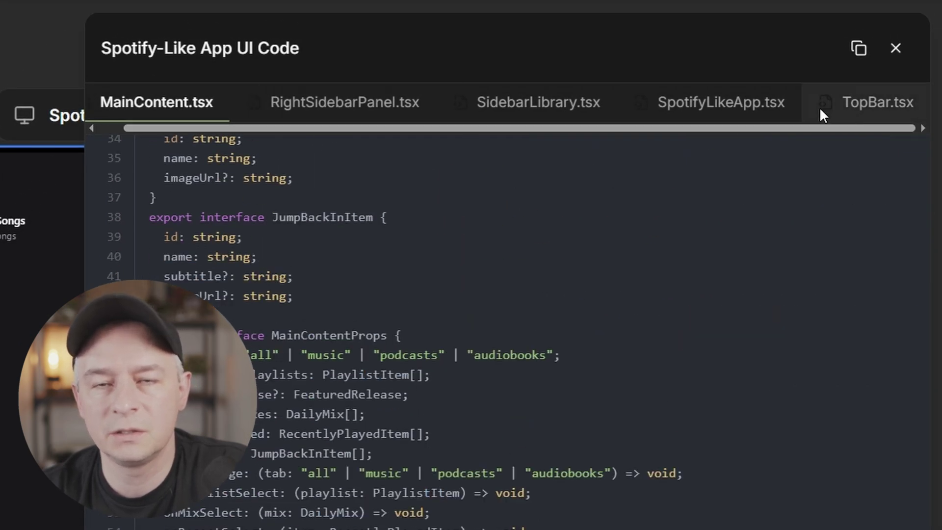
pyautogui.click(379, 100)
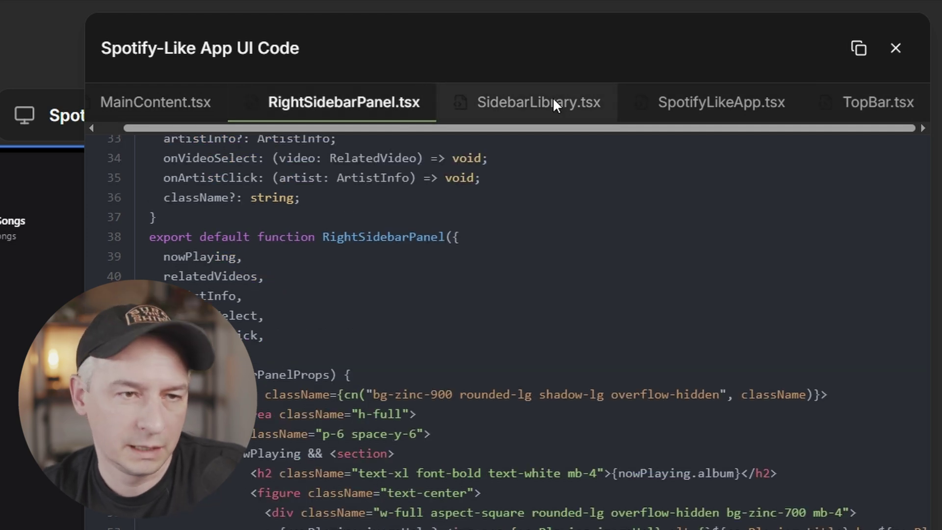
pyautogui.click(553, 105)
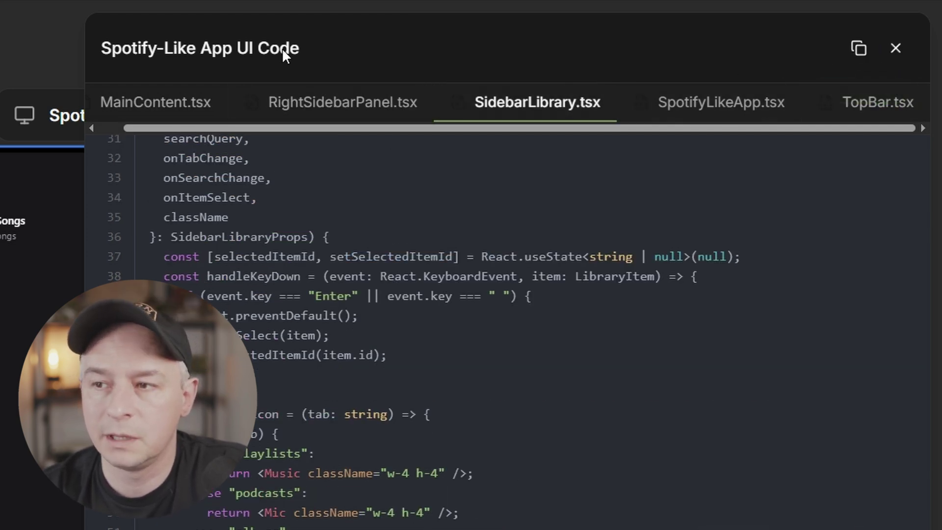
pyautogui.click(731, 109)
pyautogui.click(873, 105)
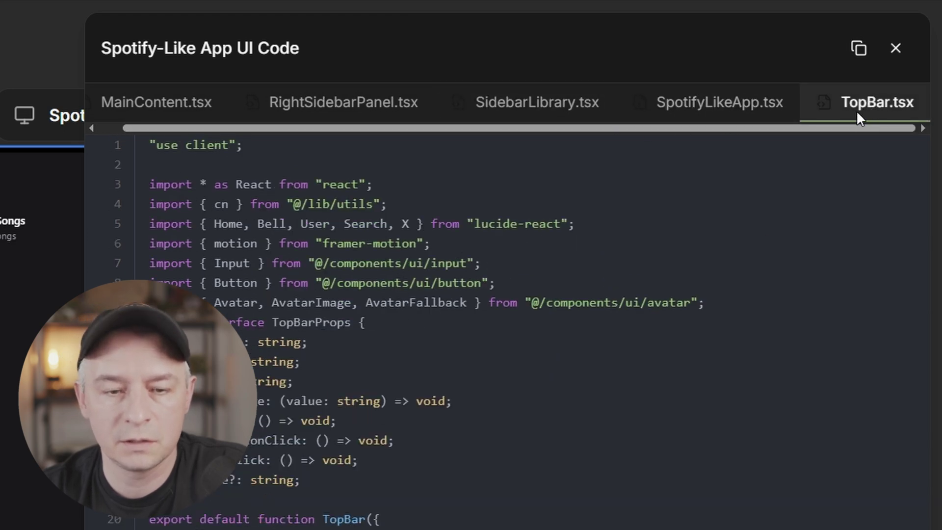
pyautogui.moveTo(828, 126); pyautogui.dragTo(710, 127)
pyautogui.scroll(-8, 405, 332)
pyautogui.scroll(8, 405, 332)
pyautogui.click(175, 105)
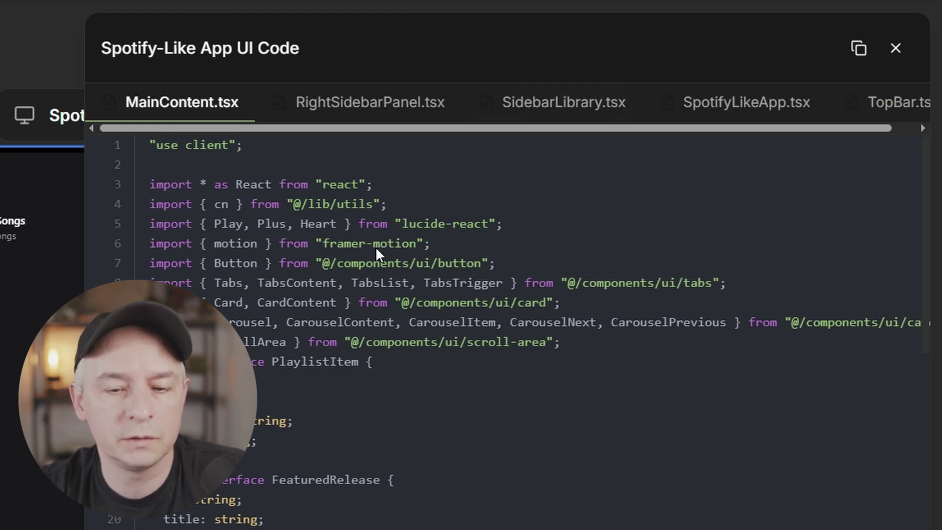
pyautogui.moveTo(760, 127); pyautogui.dragTo(869, 125)
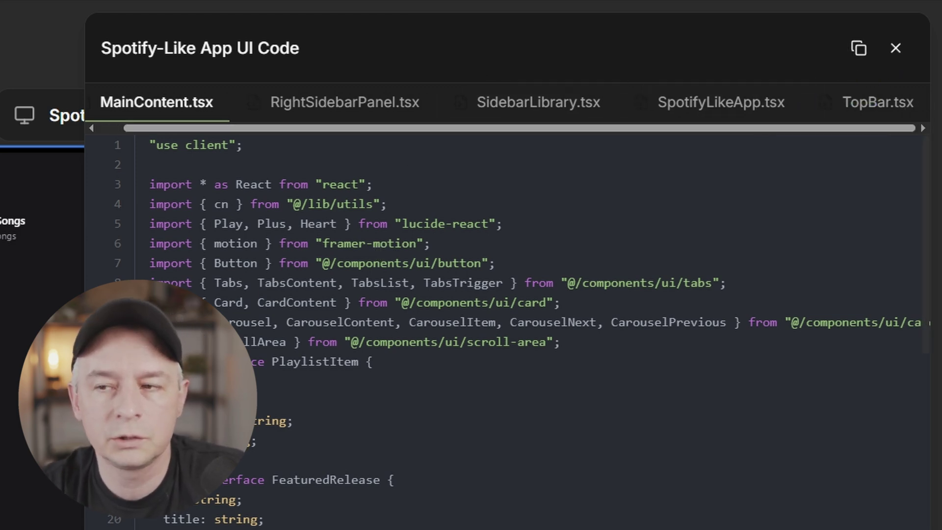
# Glance at RightSidebarPanel.tsx, close the code viewer, and open the design's Refresh/Copy/Delete menu.
pyautogui.click(334, 101)
pyautogui.click(899, 48)
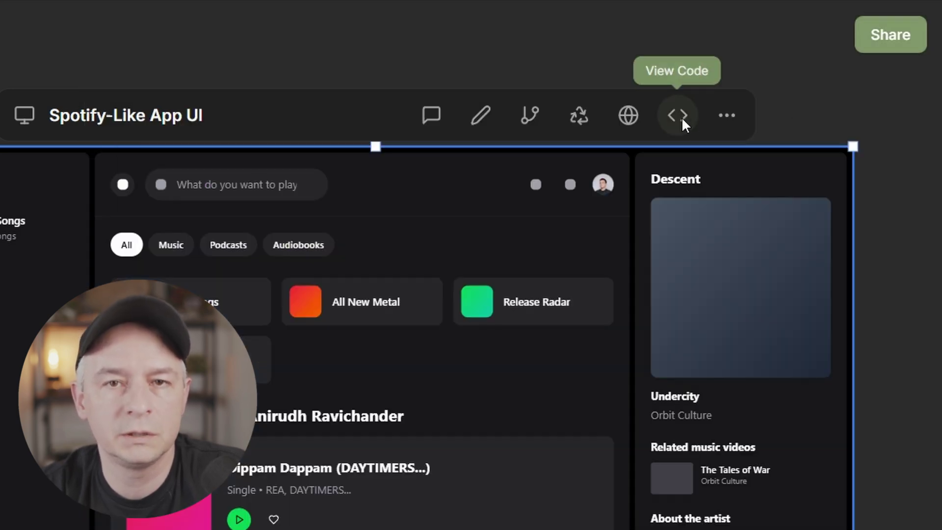
pyautogui.click(725, 115)
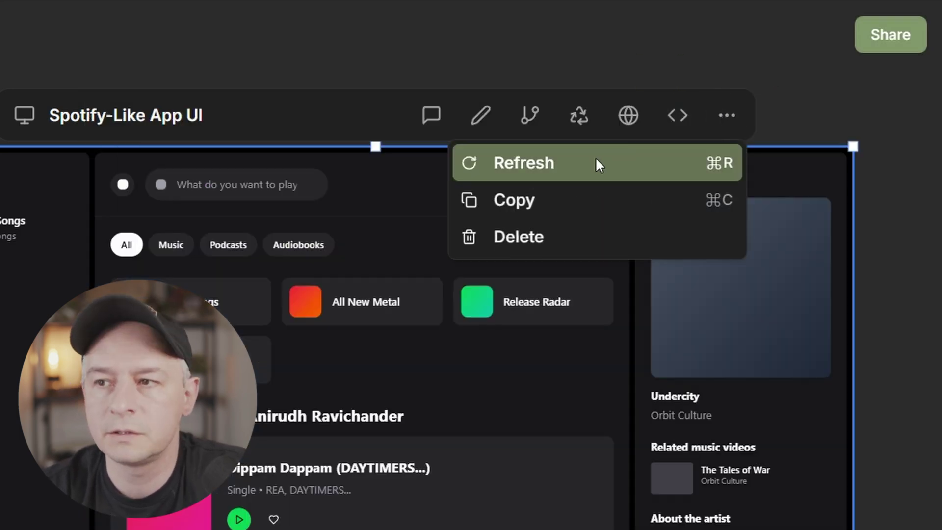